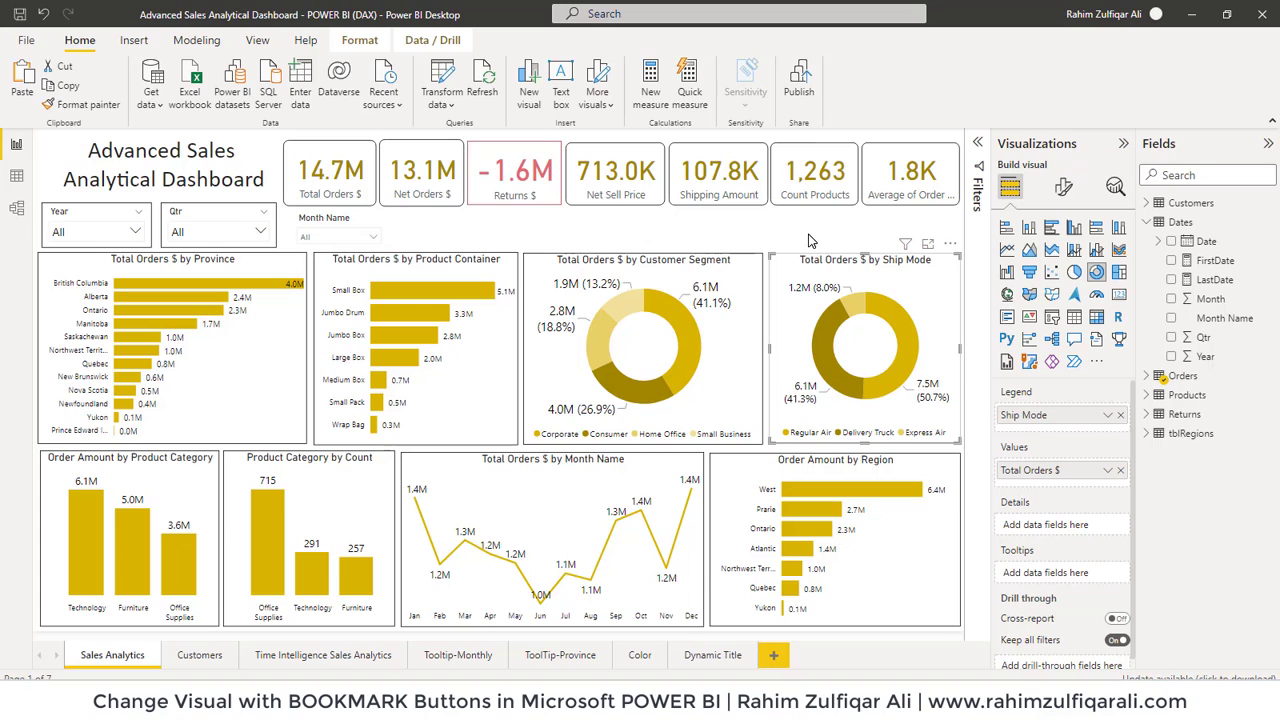
Preview the Ship Mode donut as a column chart, then revert it to a donut.
left_click(810, 240)
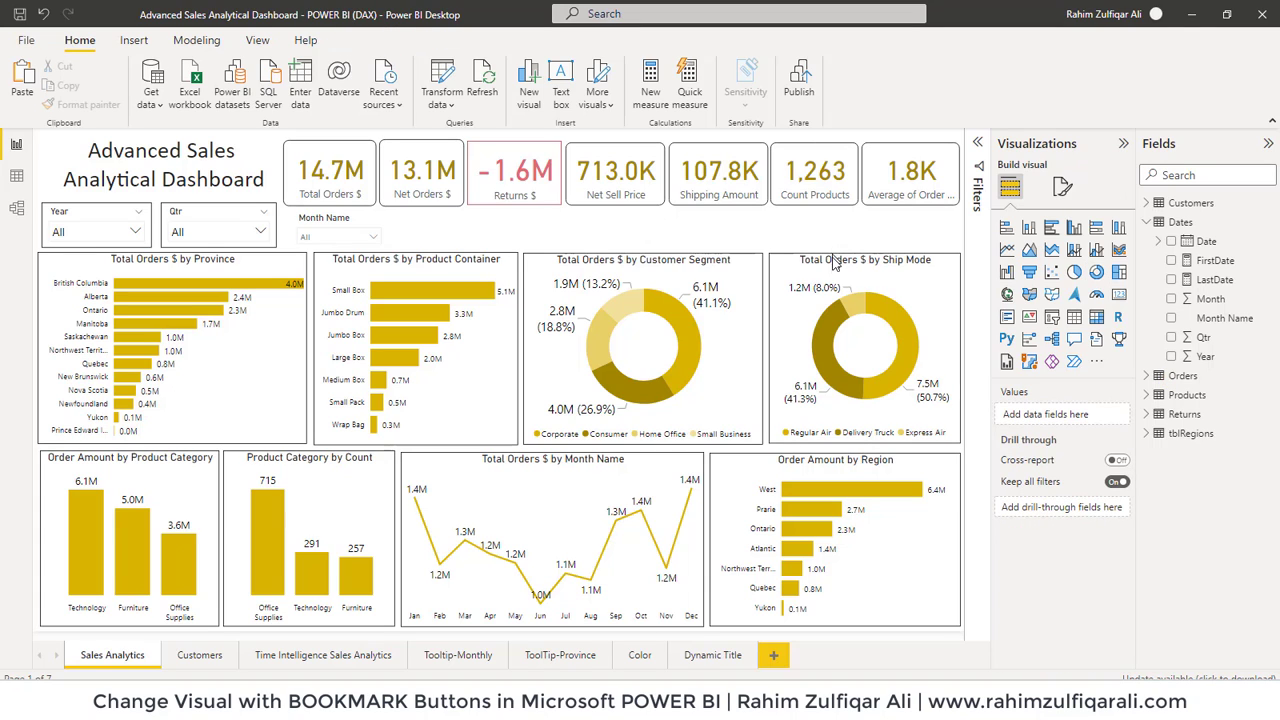
left_click(830, 265)
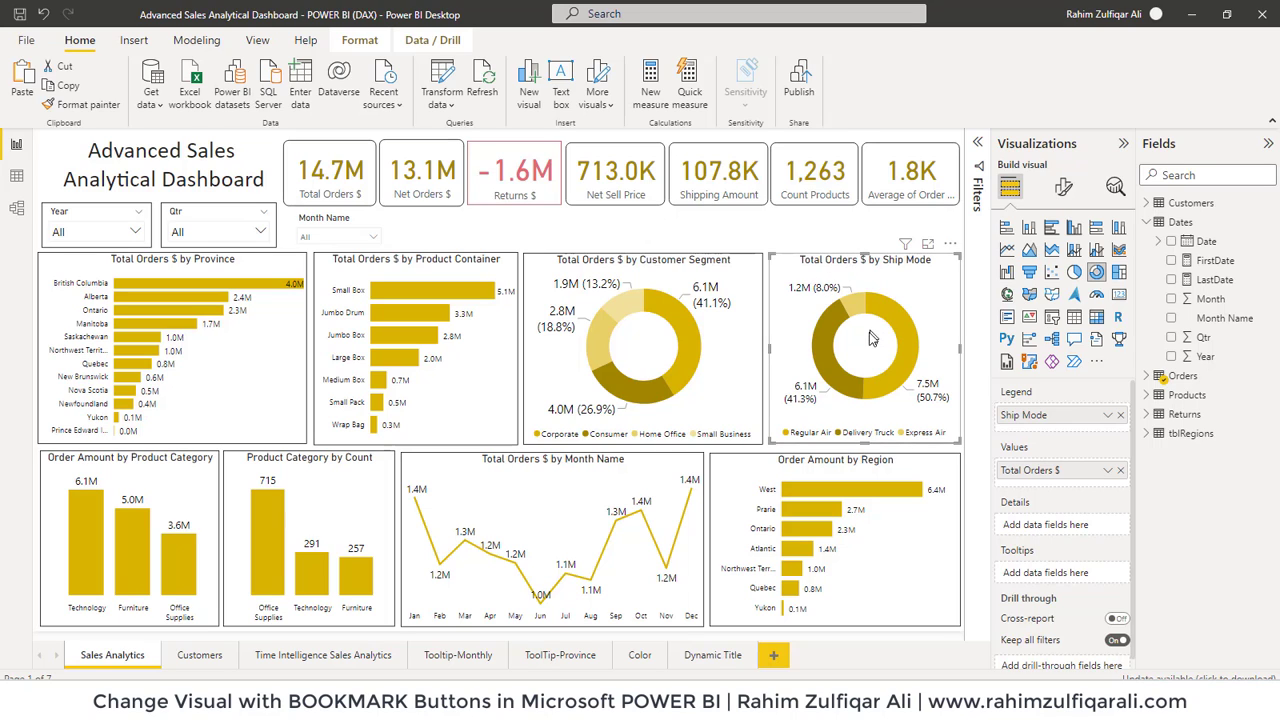
left_click(1074, 229)
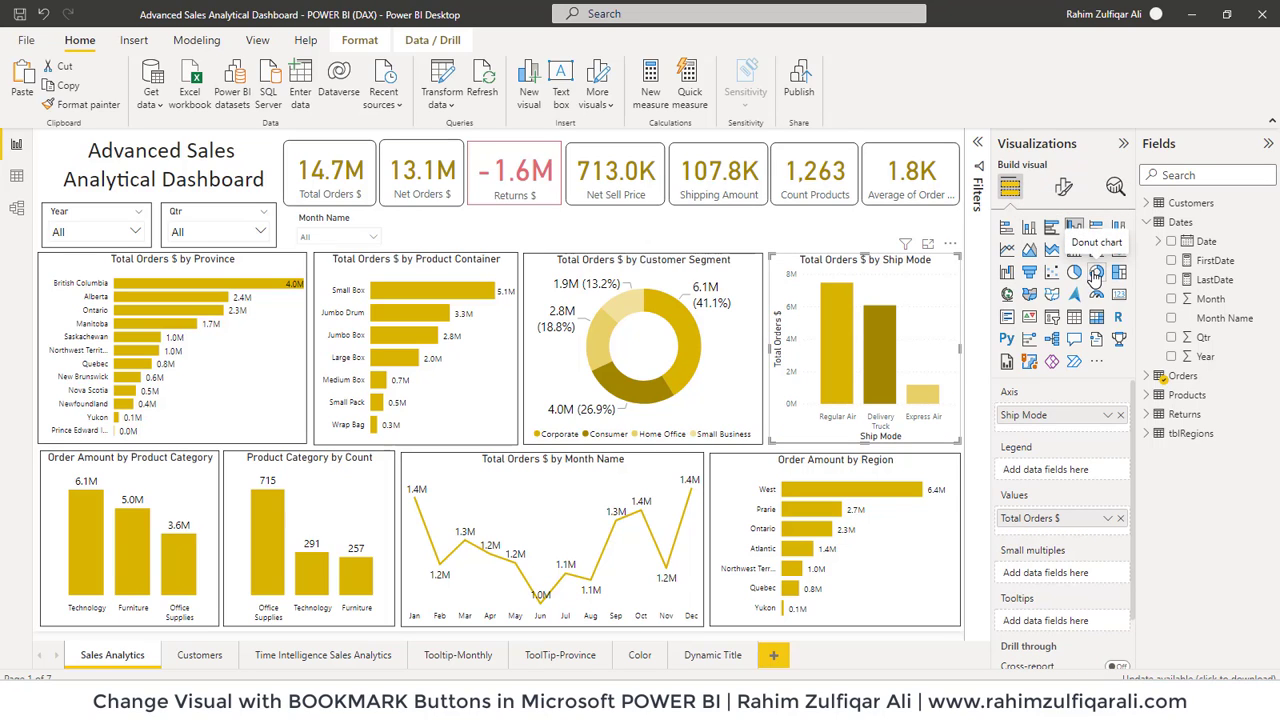
left_click(1096, 273)
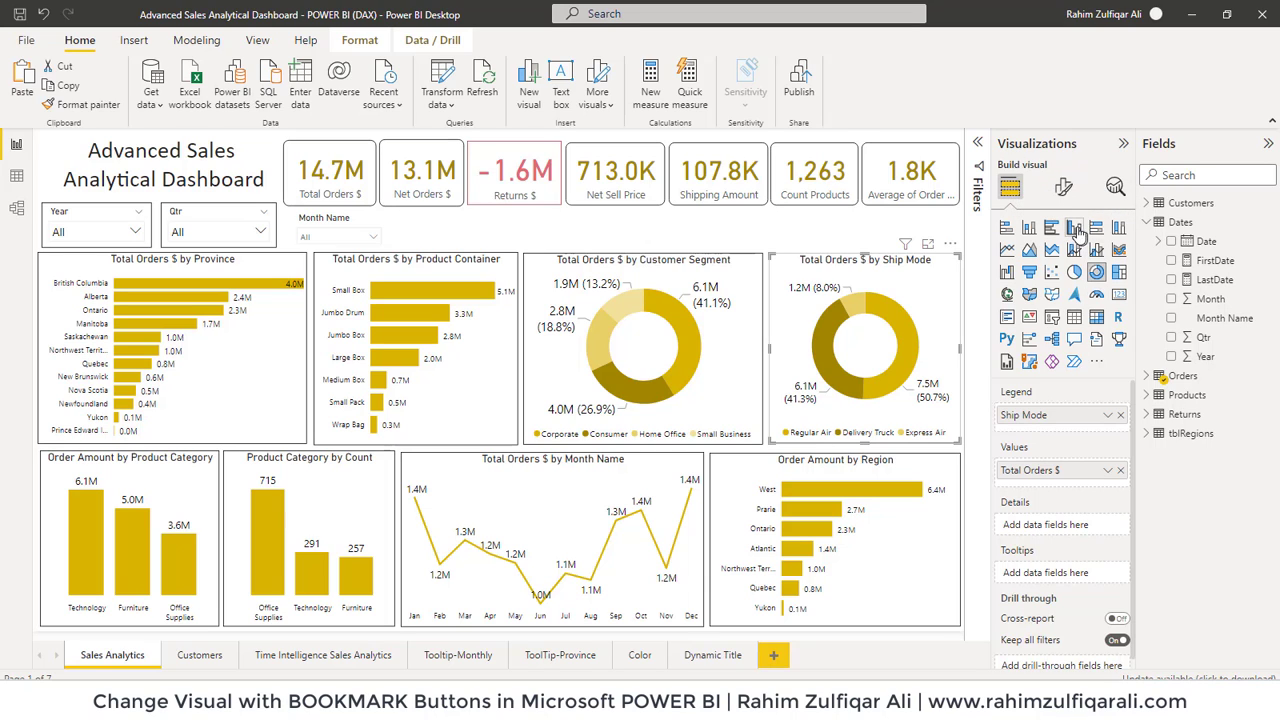
left_click(812, 228)
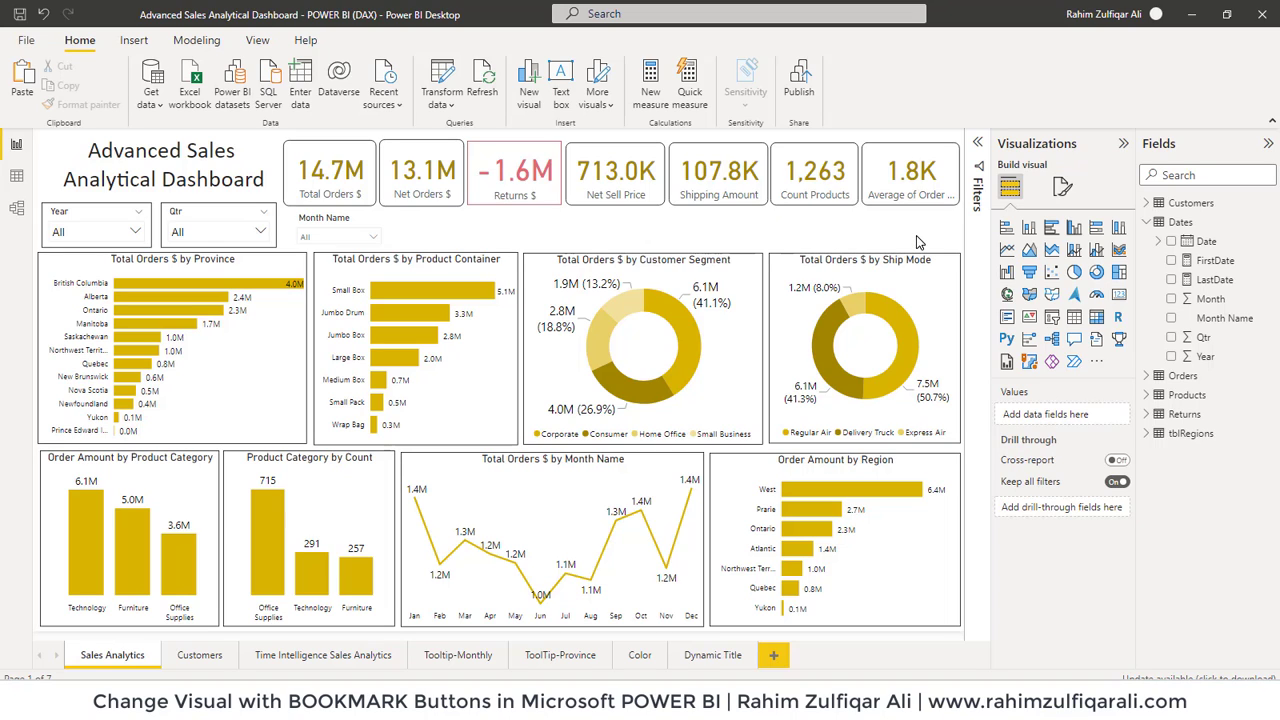
left_click(846, 266)
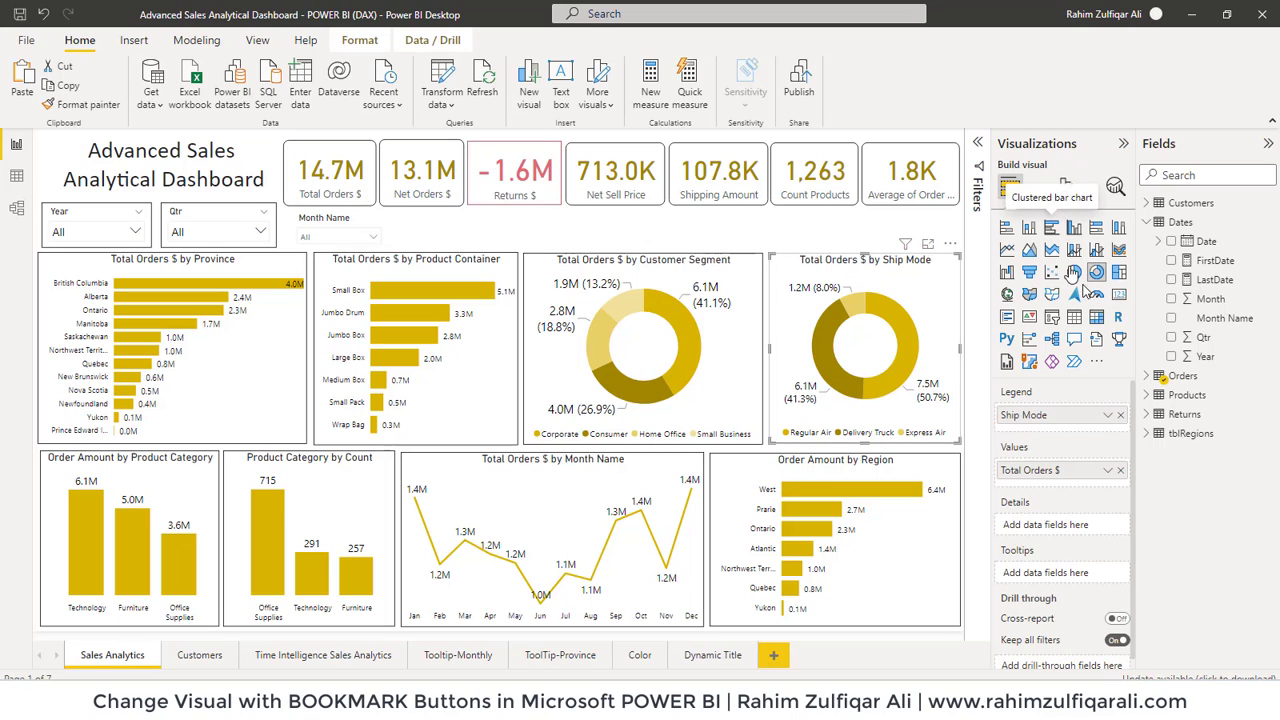
left_click(845, 232)
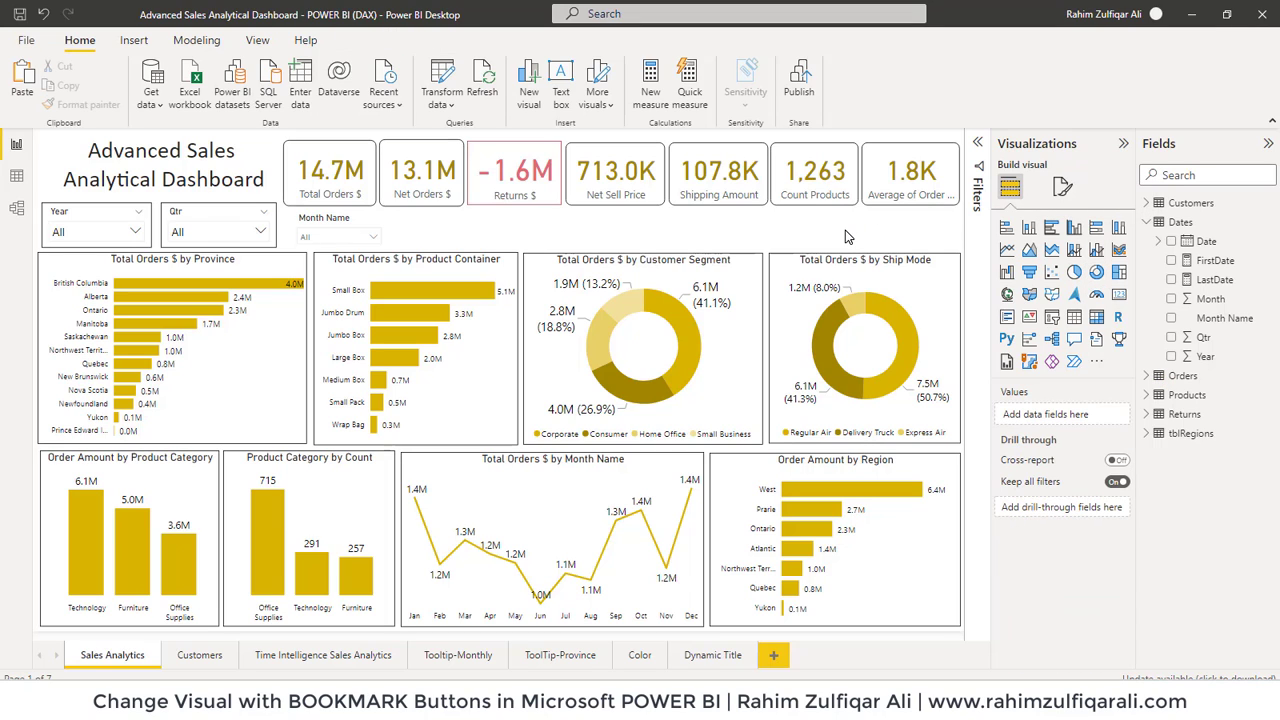
Insert a blank button and place it just above the Ship Mode chart.
left_click(134, 40)
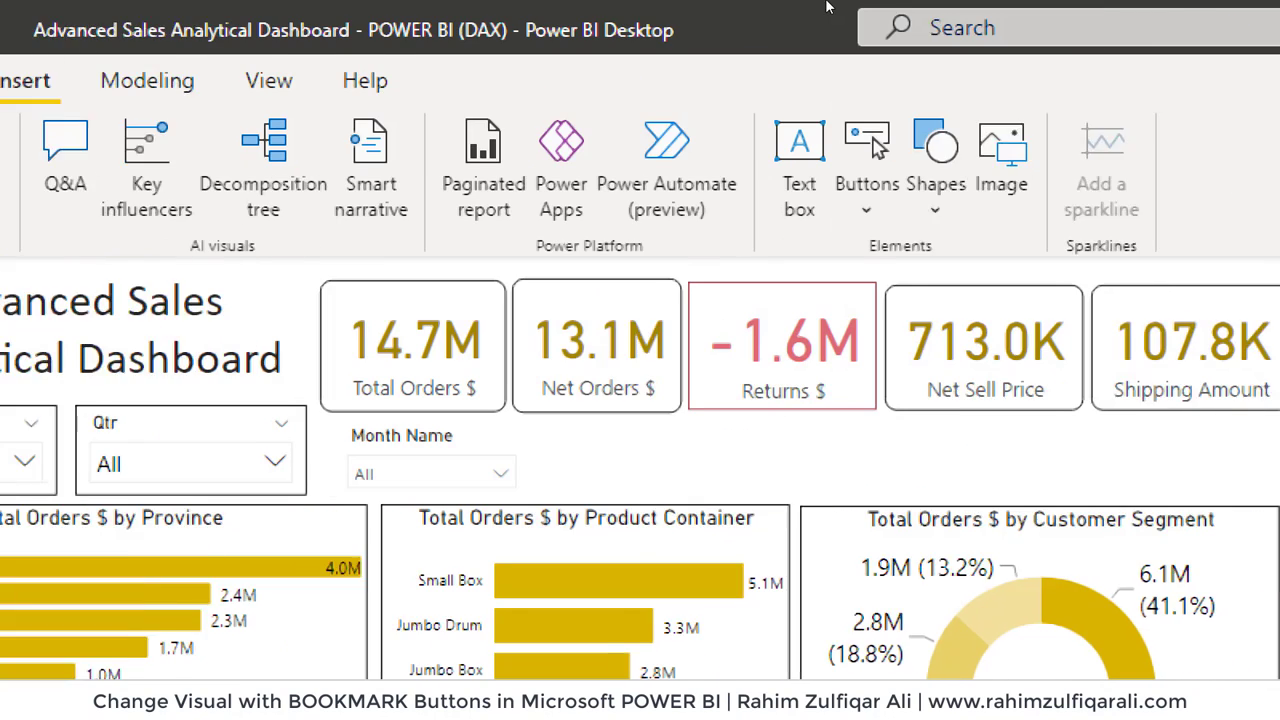
left_click(867, 209)
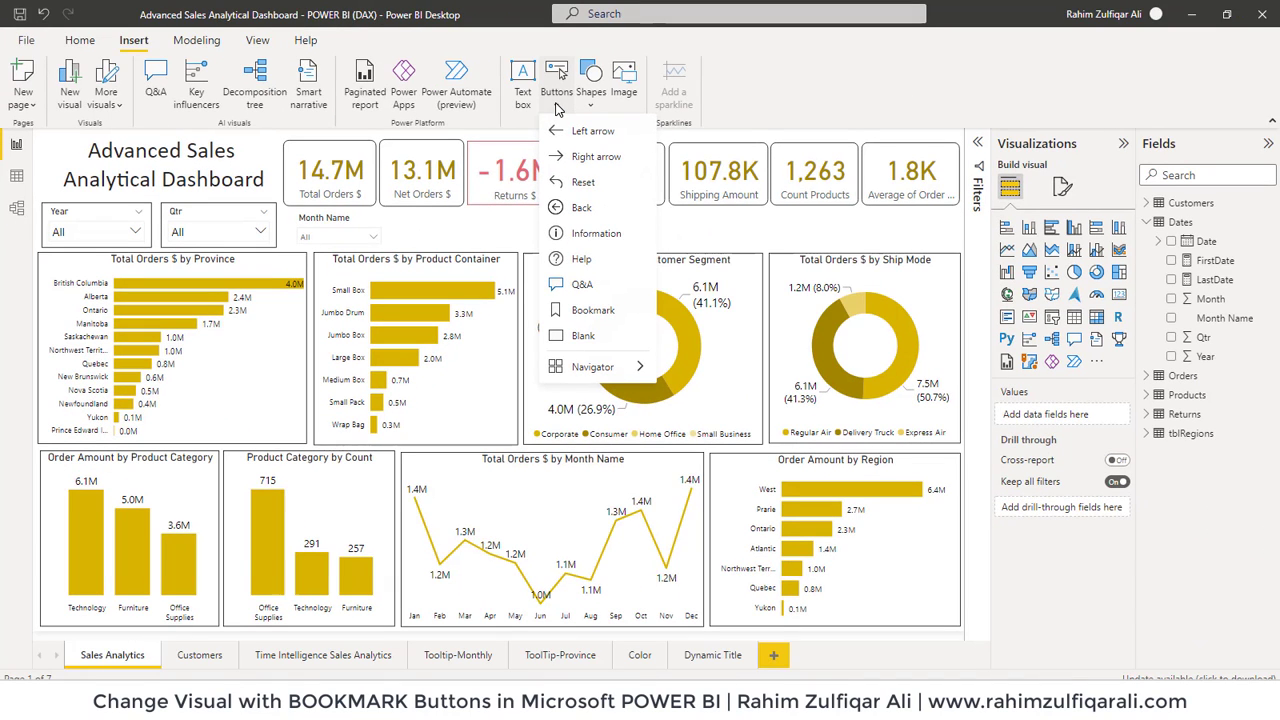
left_click(589, 338)
left_click_drag(88, 163, 860, 222)
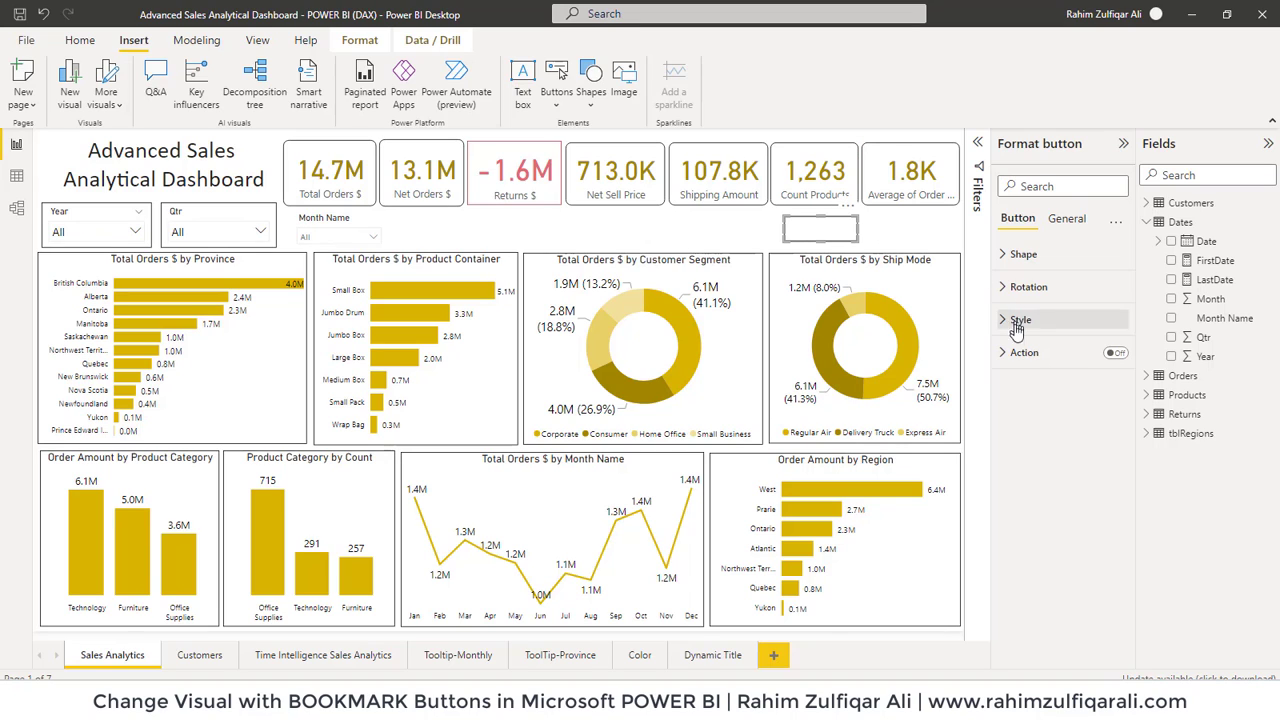
Turn on the button's text, label it Donut, and raise the font size to 16.
left_click(1064, 222)
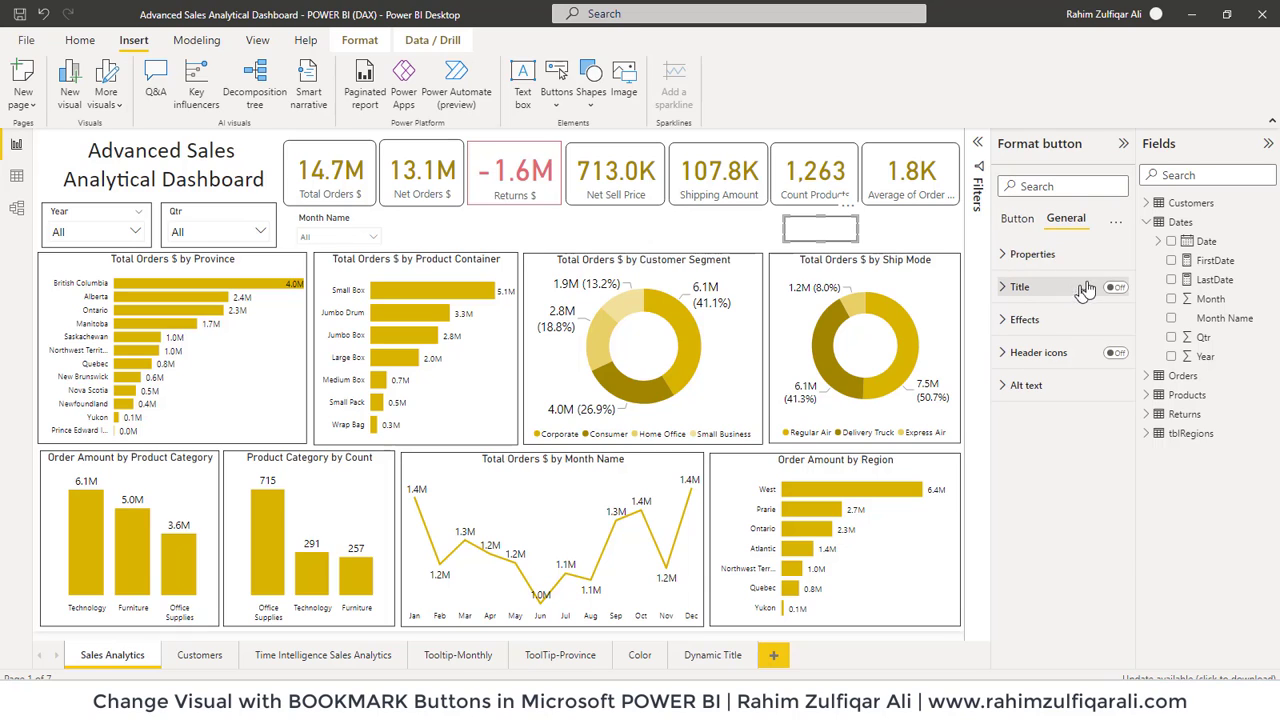
left_click(852, 232)
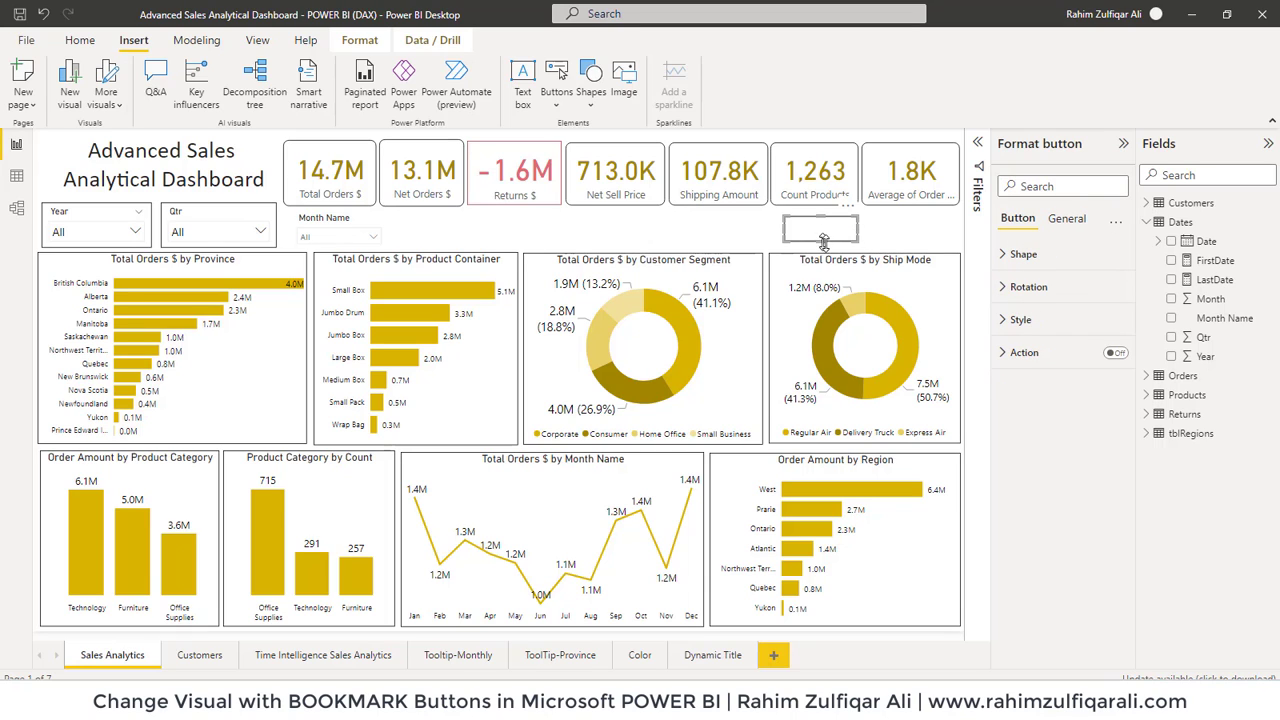
left_click(1004, 322)
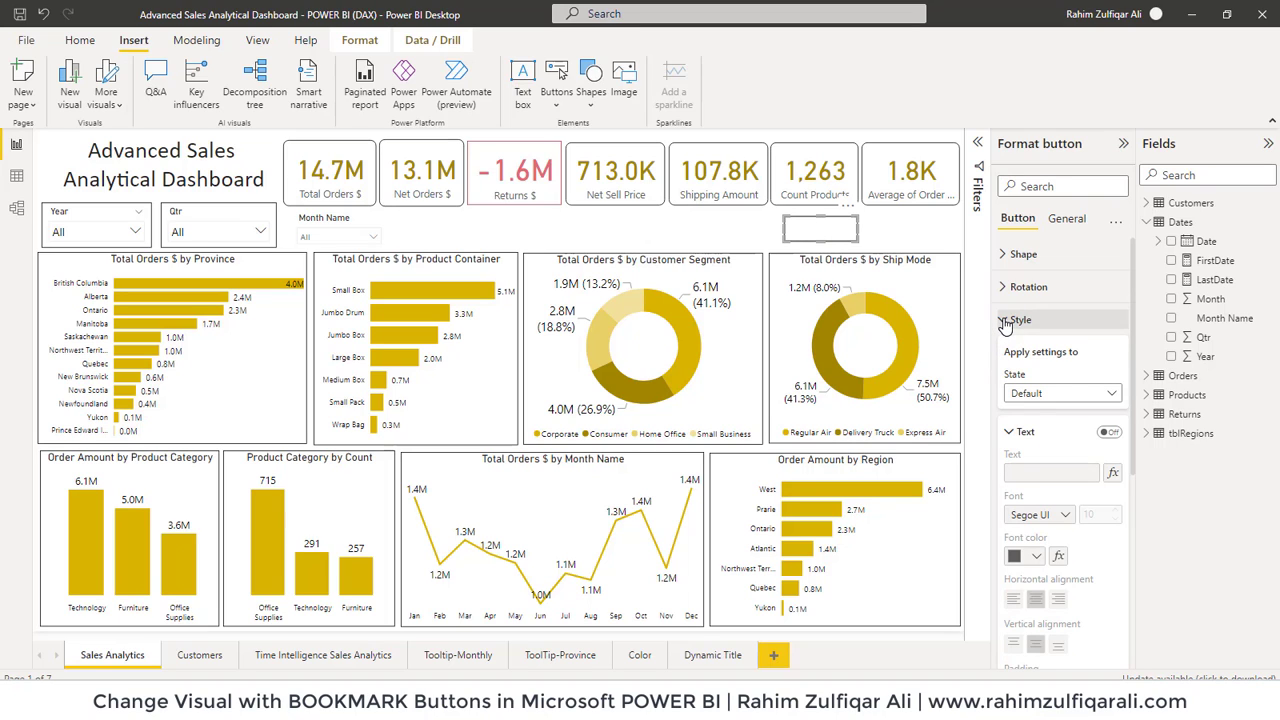
left_click(1110, 434)
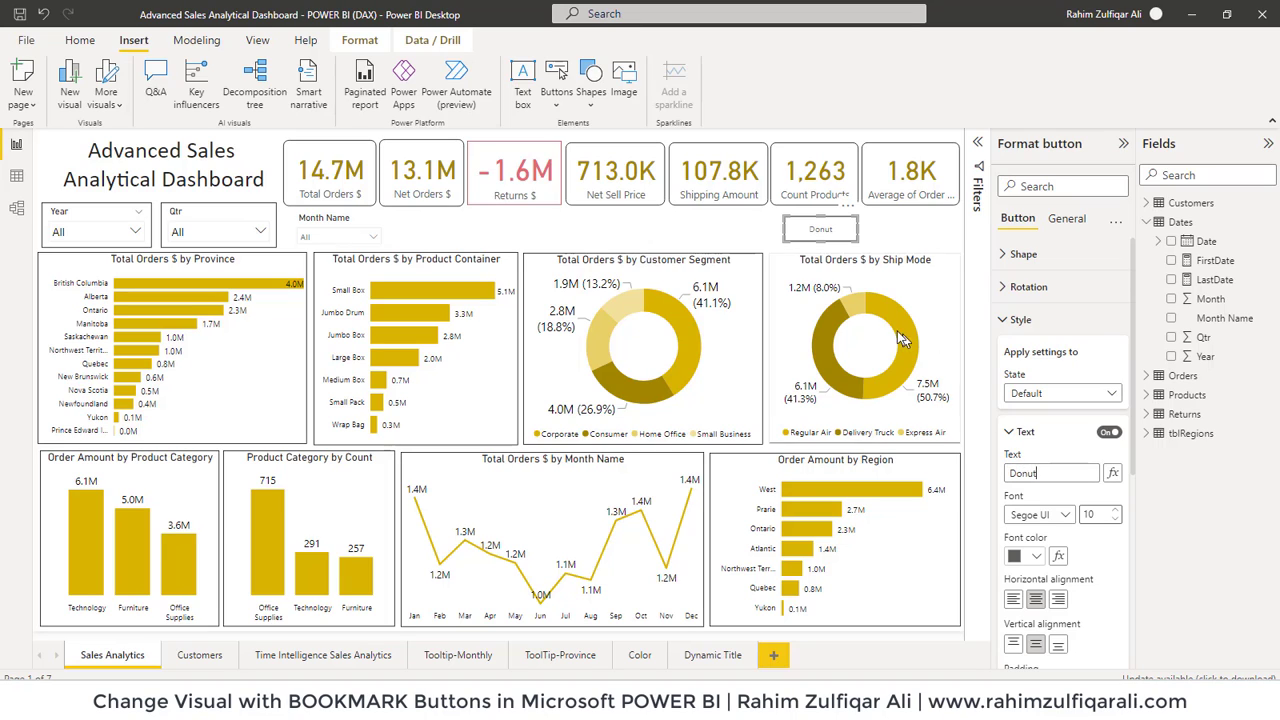
left_click(1116, 511)
left_click(1116, 511)
left_click(1116, 511)
left_click(1116, 511)
left_click(1116, 511)
left_click(1116, 511)
Insert a second blank button onto the report.
left_click(880, 235)
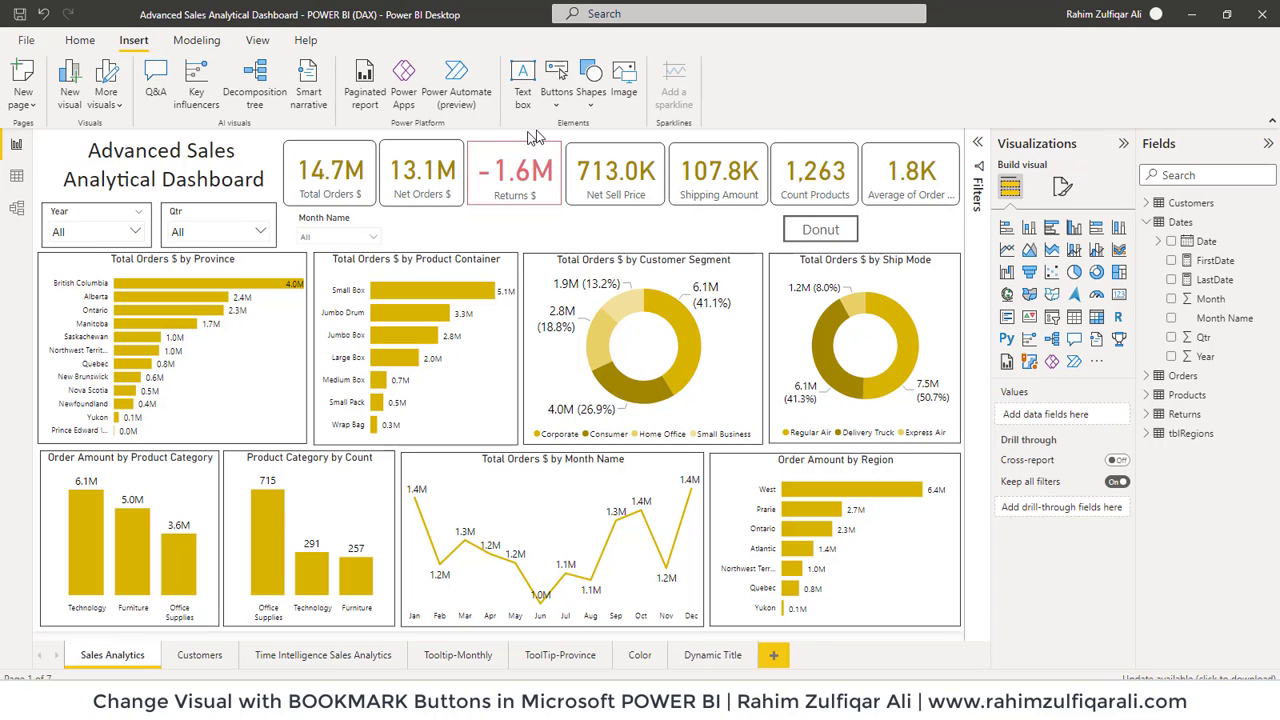
left_click(556, 92)
left_click(586, 336)
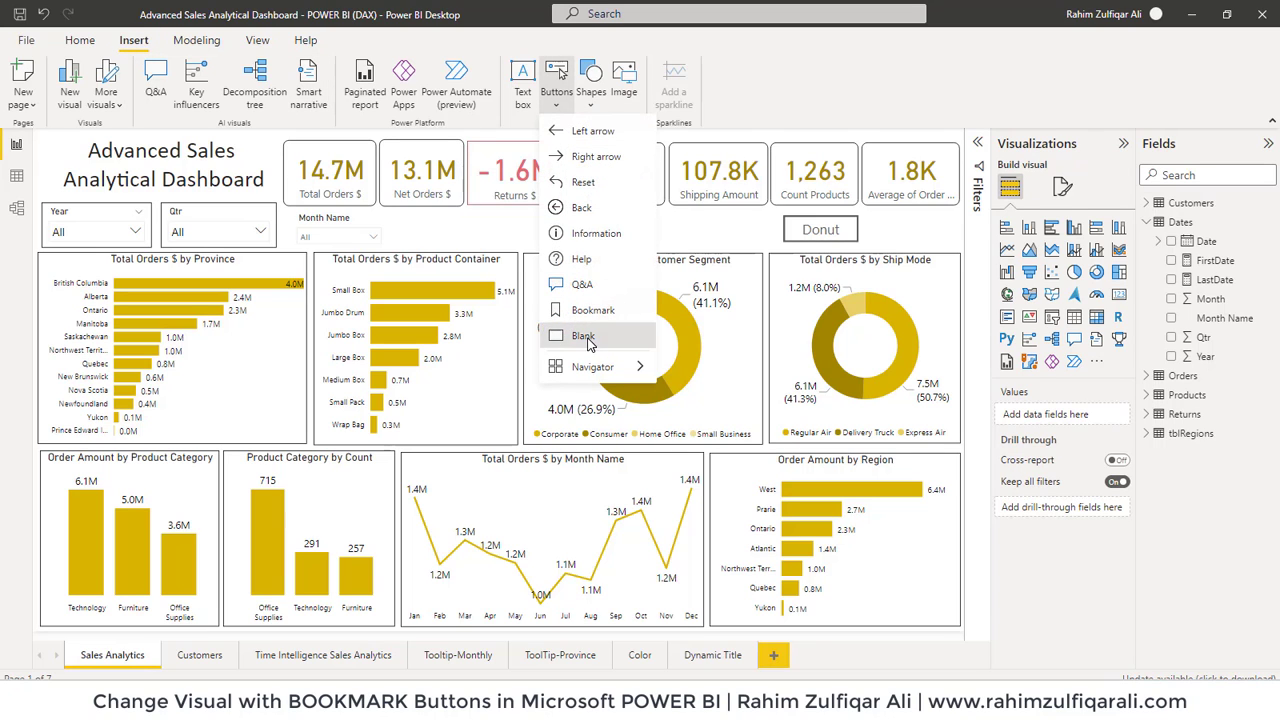
Place the new button beside Donut, enlarge it, and label it Column at font size 15.
left_click_drag(85, 165, 926, 254)
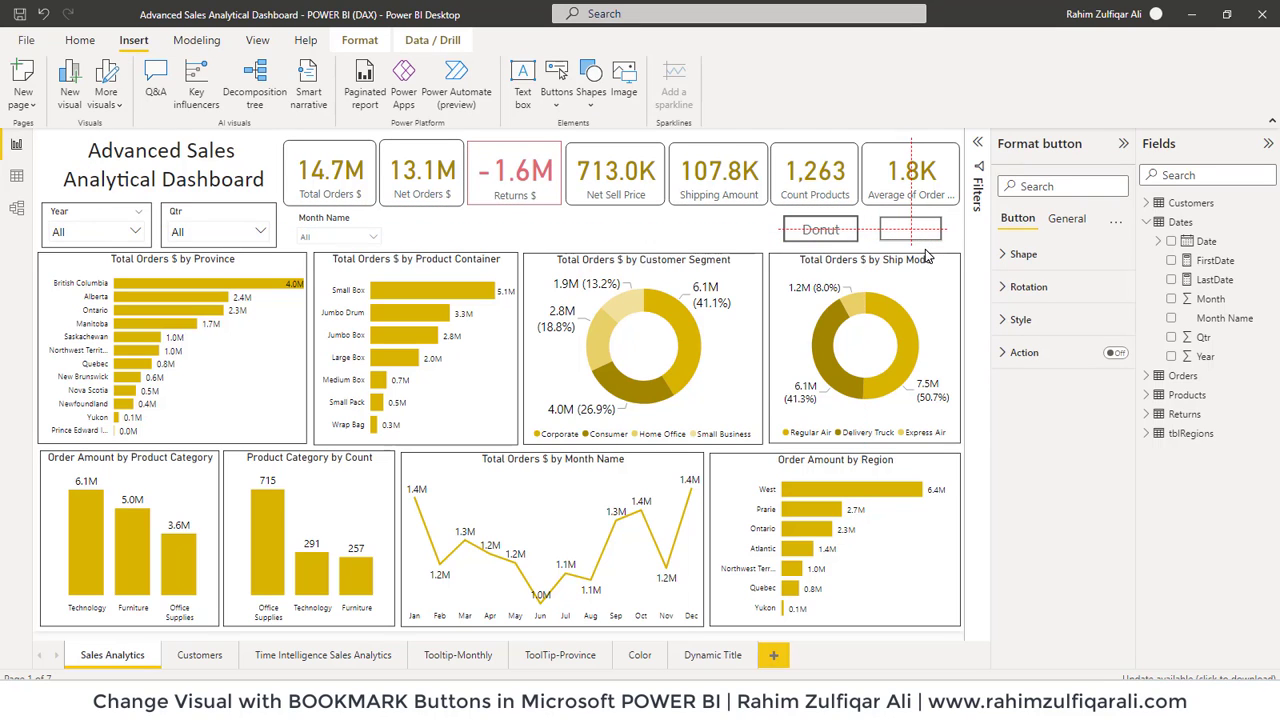
left_click_drag(943, 250, 898, 236)
left_click(1019, 322)
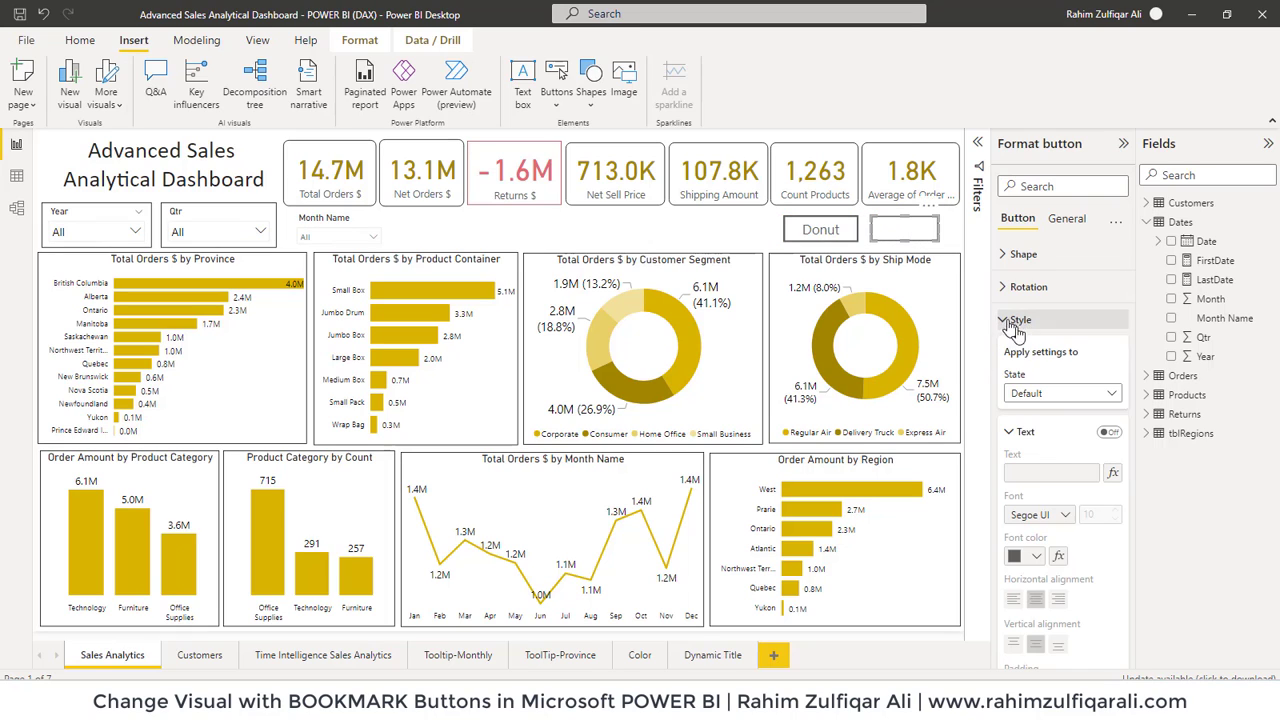
left_click(1109, 433)
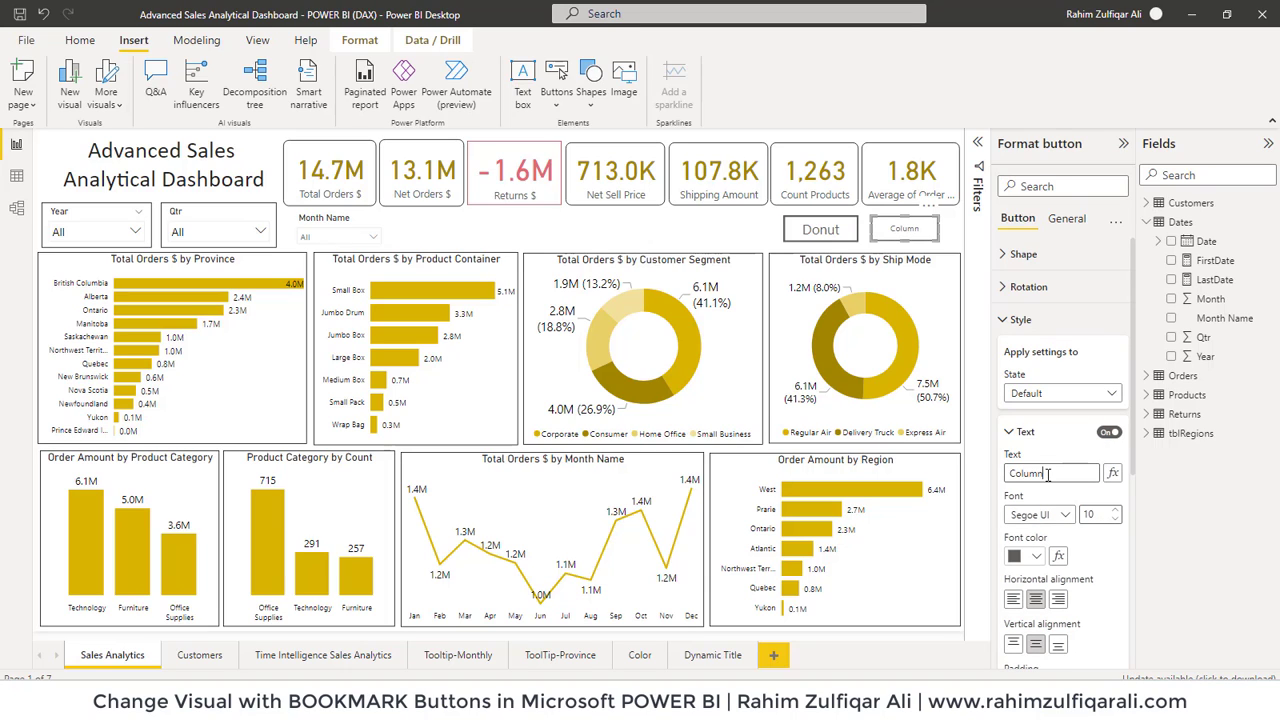
left_click(1117, 511)
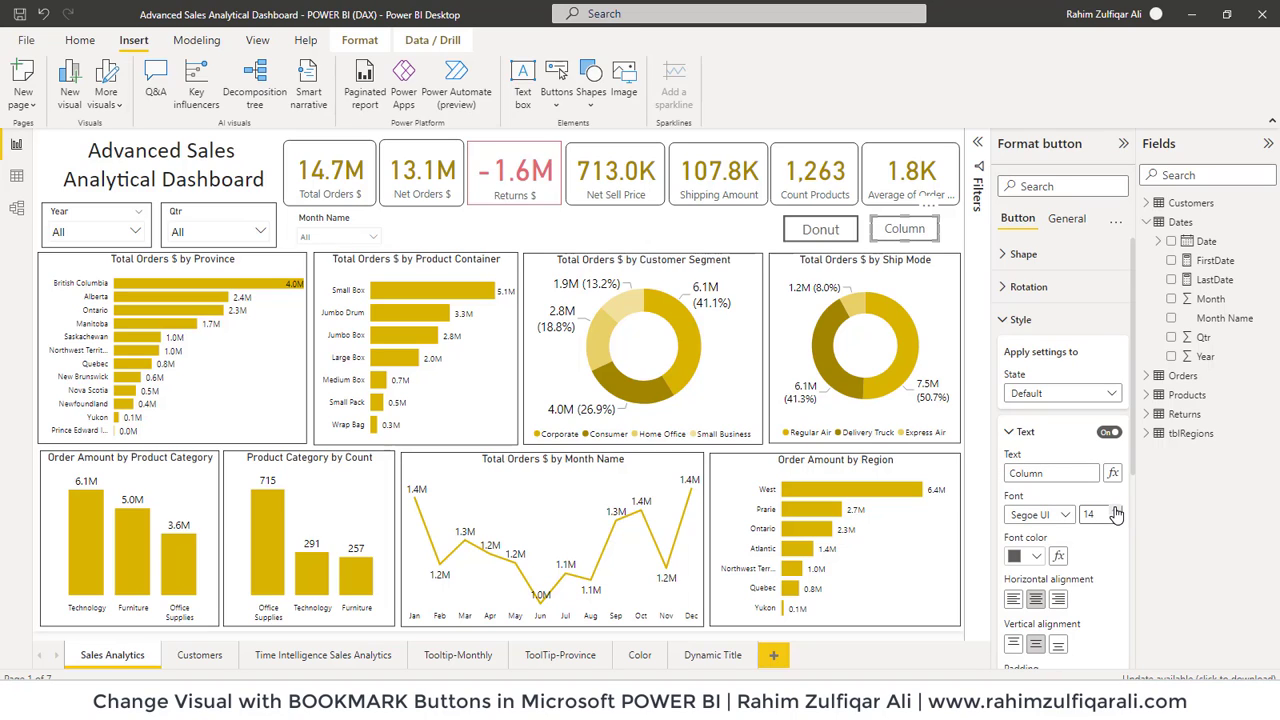
left_click(1116, 510)
left_click(950, 239)
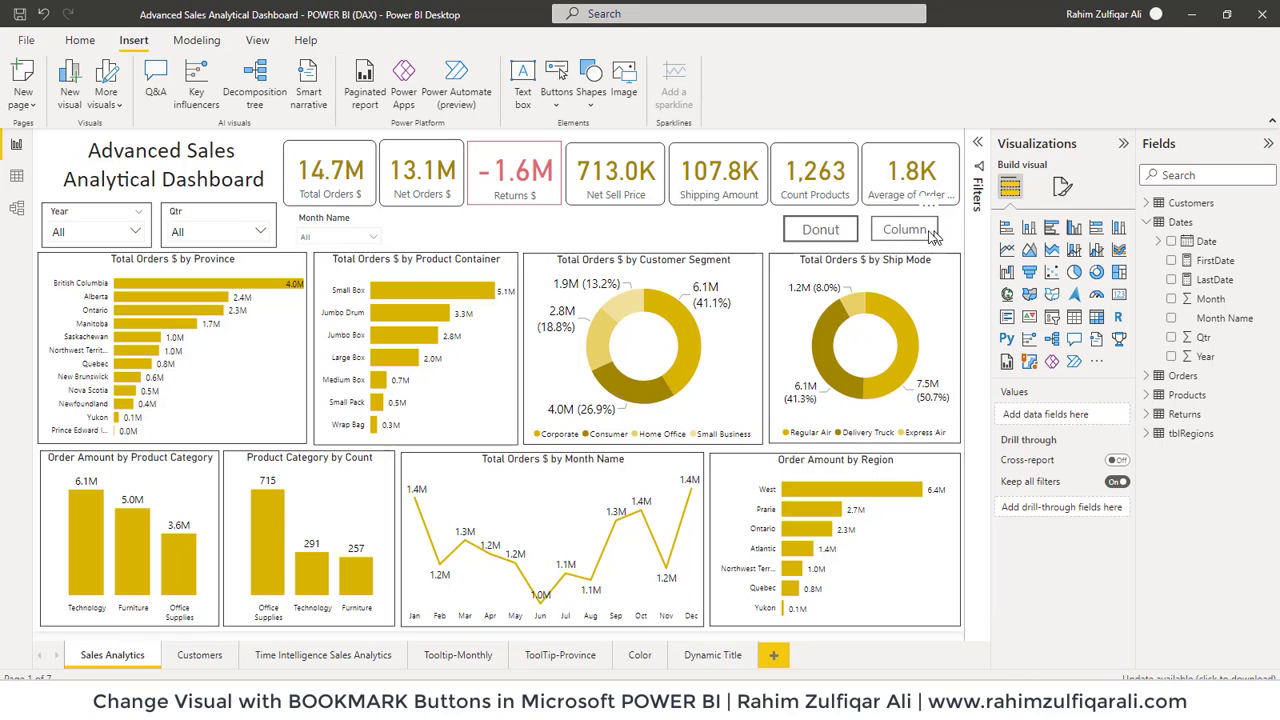
Select the Total Orders $ by Ship Mode donut to make its column-chart copy.
left_click(911, 231)
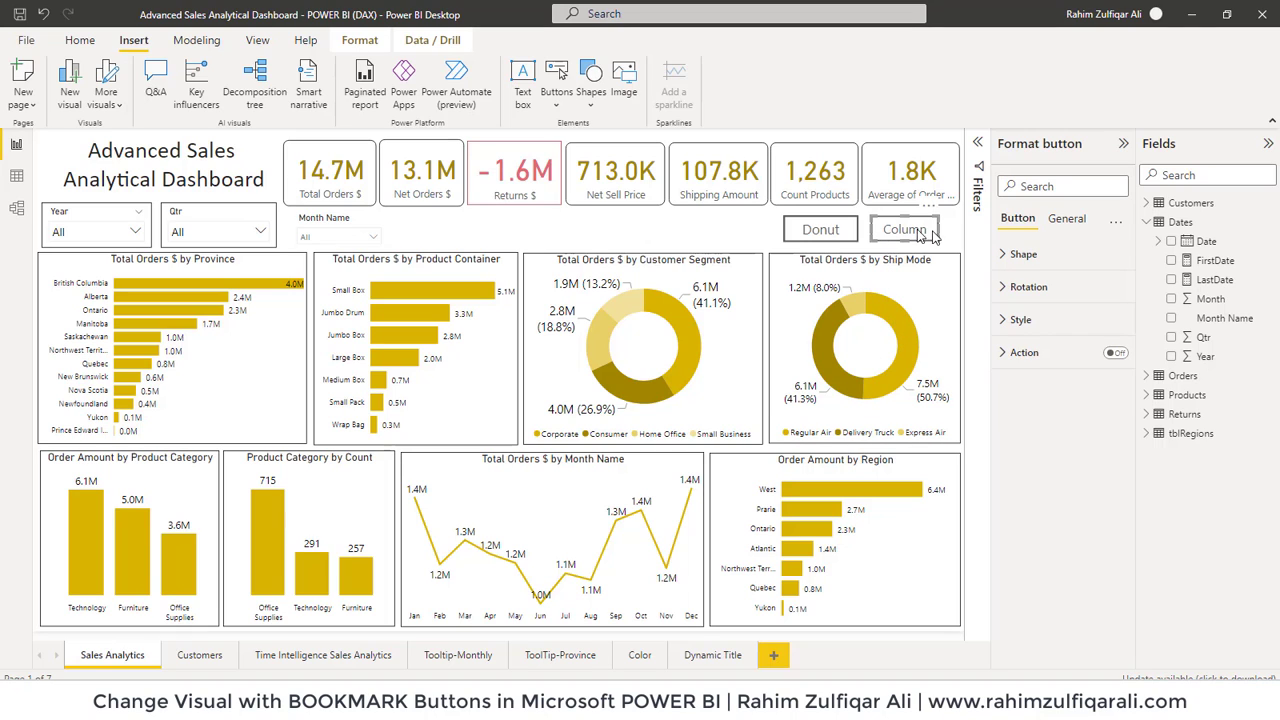
left_click(957, 239)
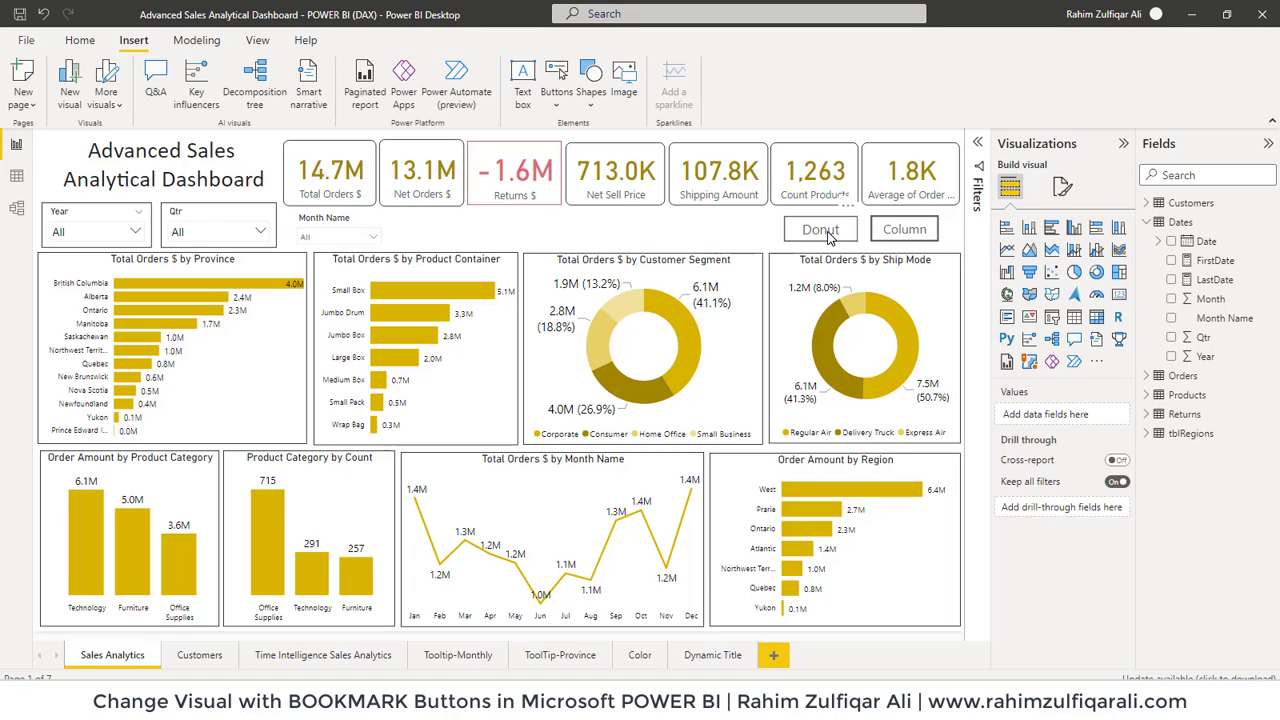
left_click(888, 236)
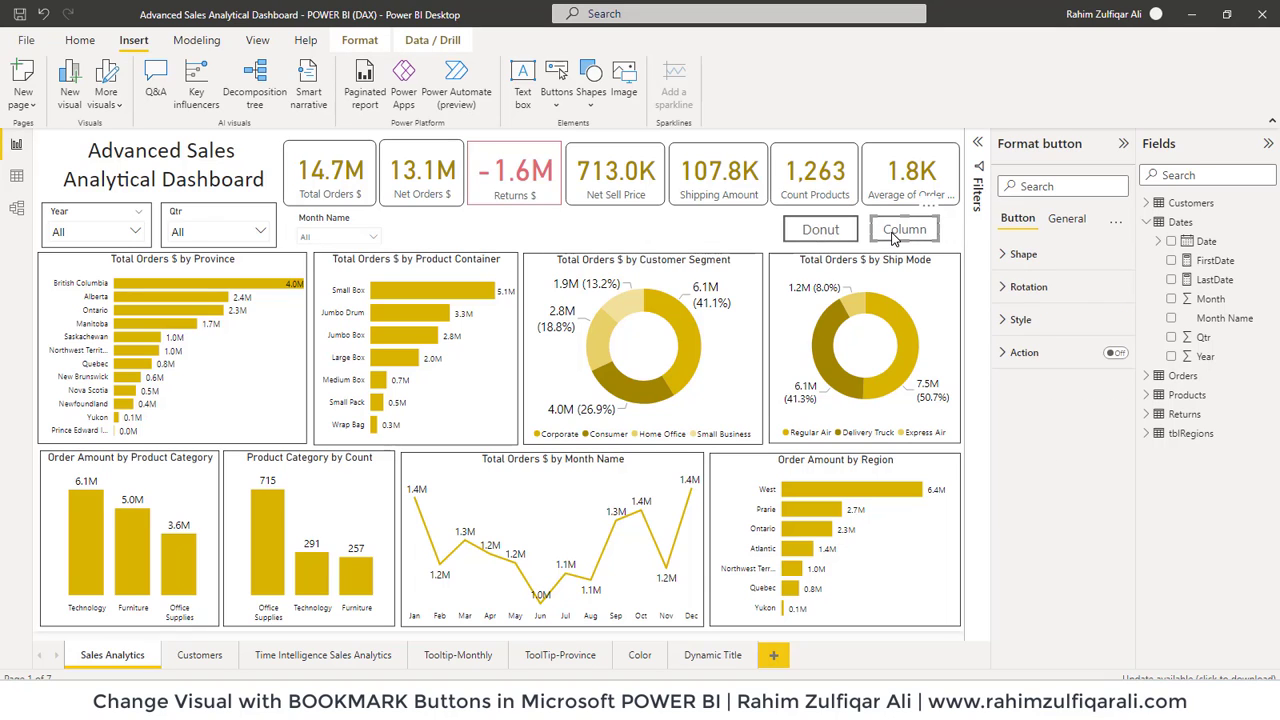
left_click(951, 237)
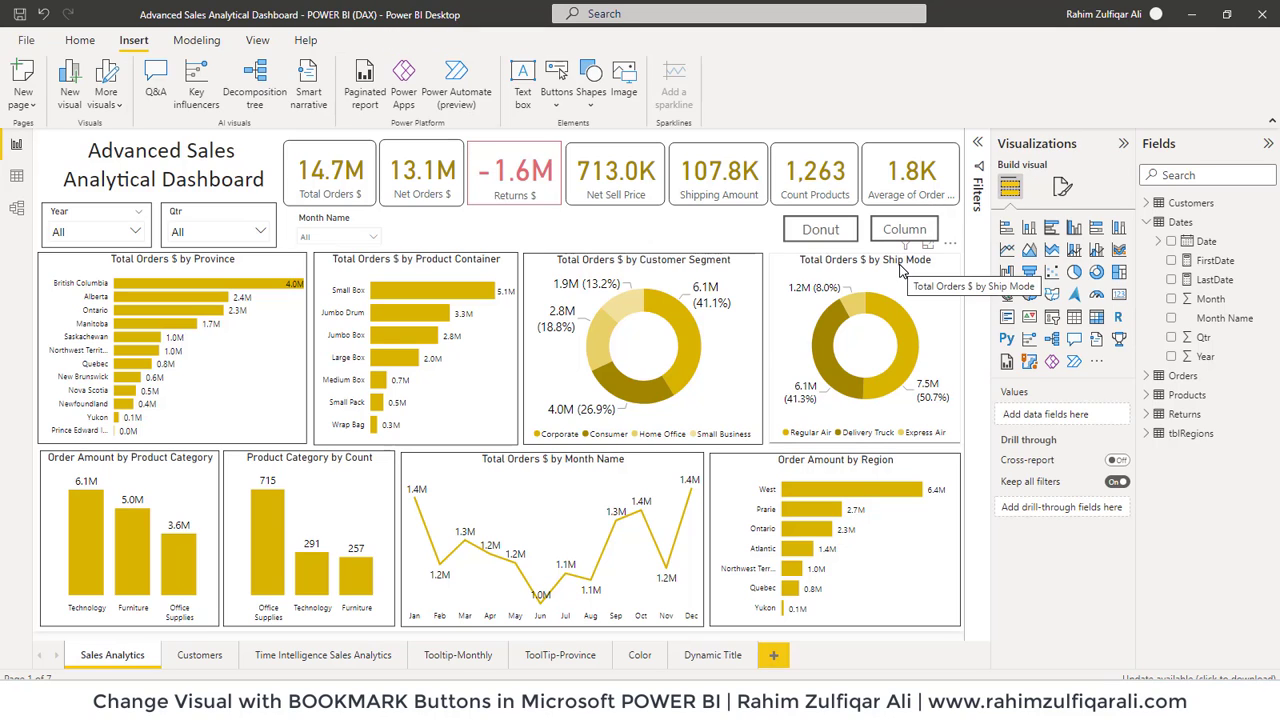
left_click(900, 270)
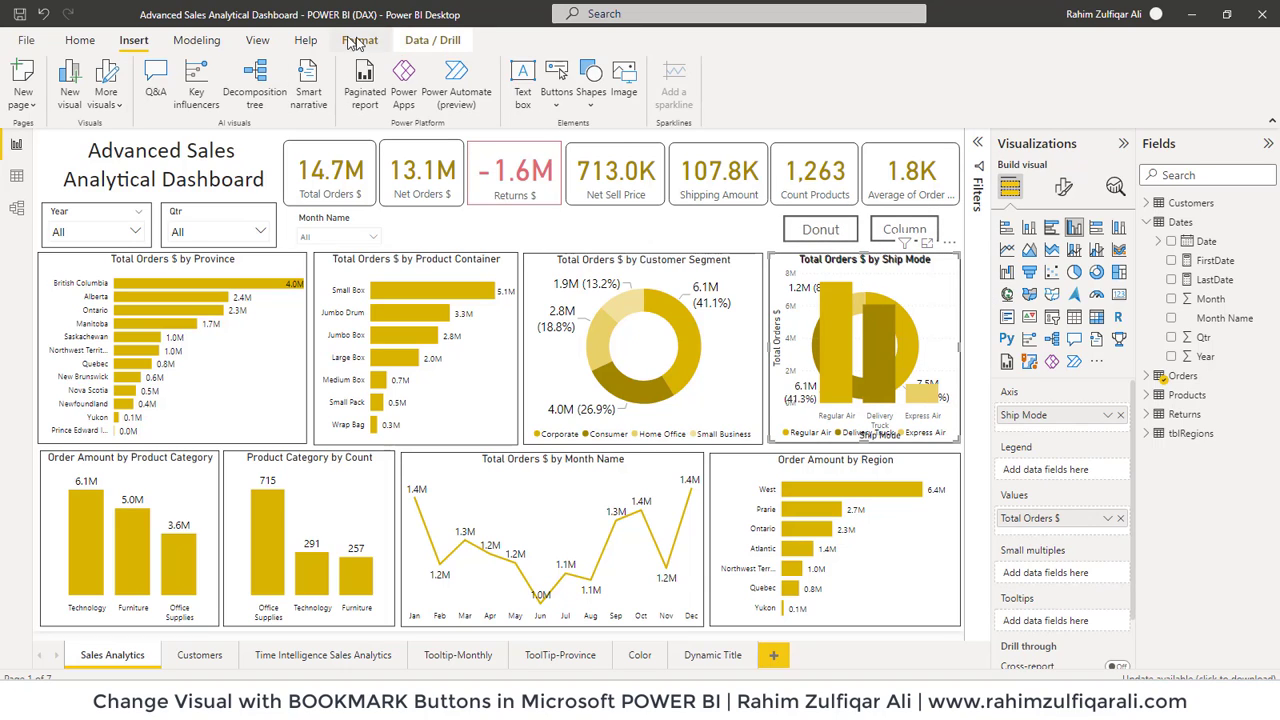
left_click(198, 41)
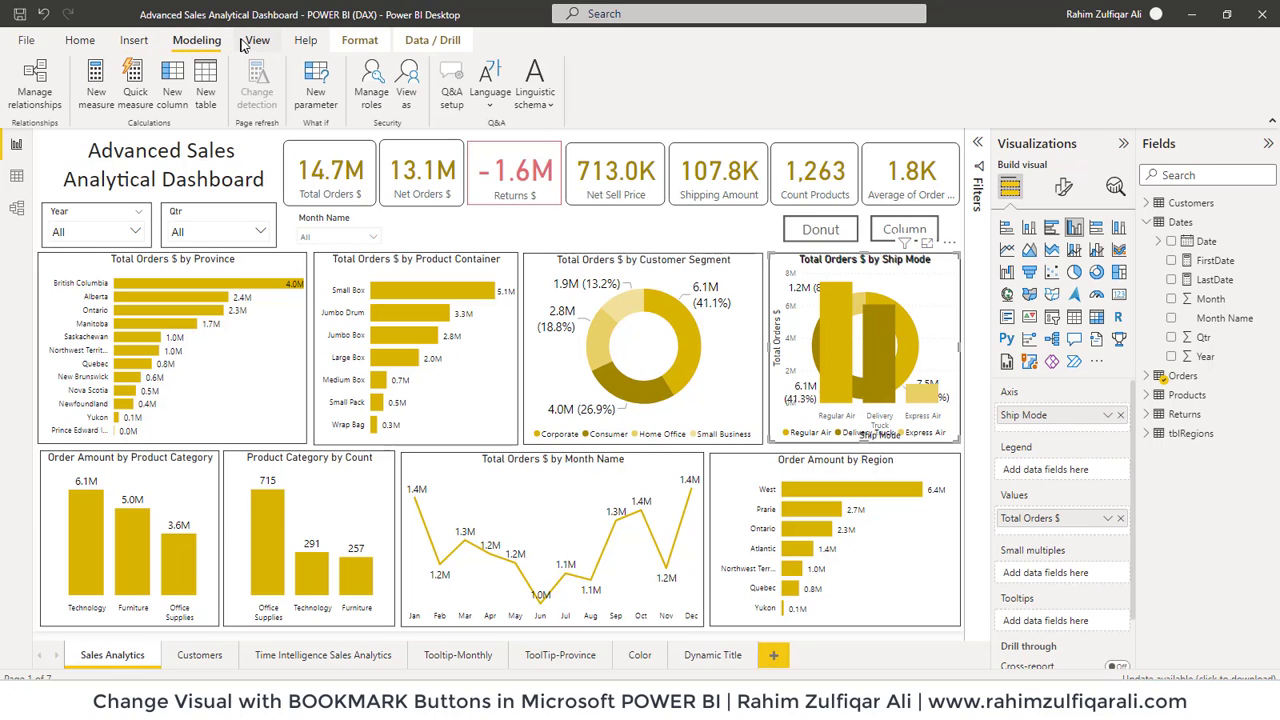
Open the Bookmarks and Selection panes, collapse Visualizations and Fields, and select the Donut button.
left_click(252, 41)
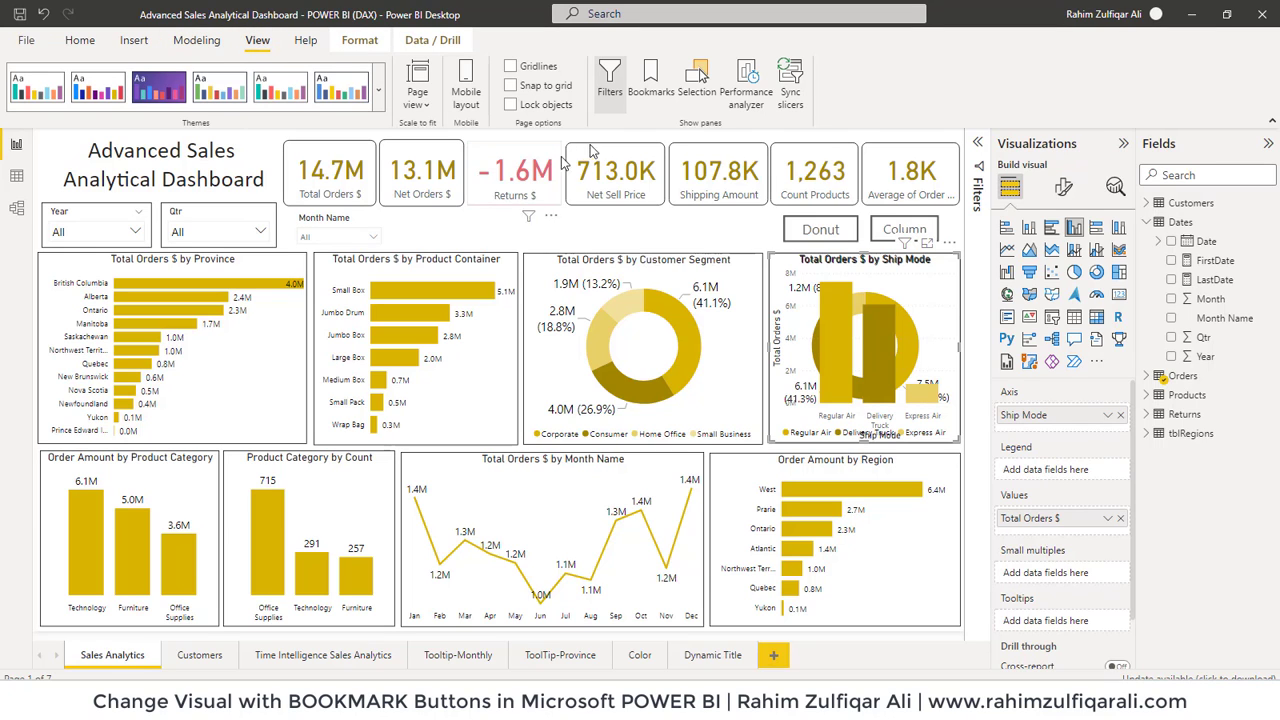
left_click(650, 92)
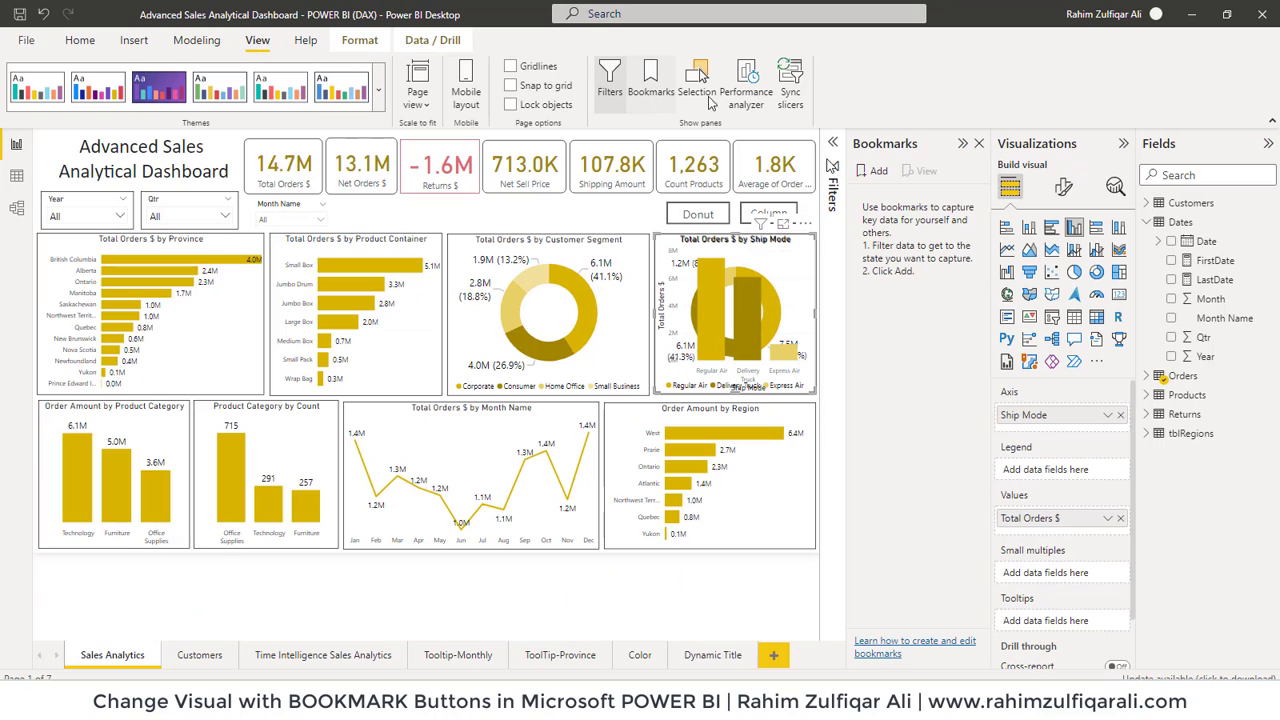
left_click(702, 98)
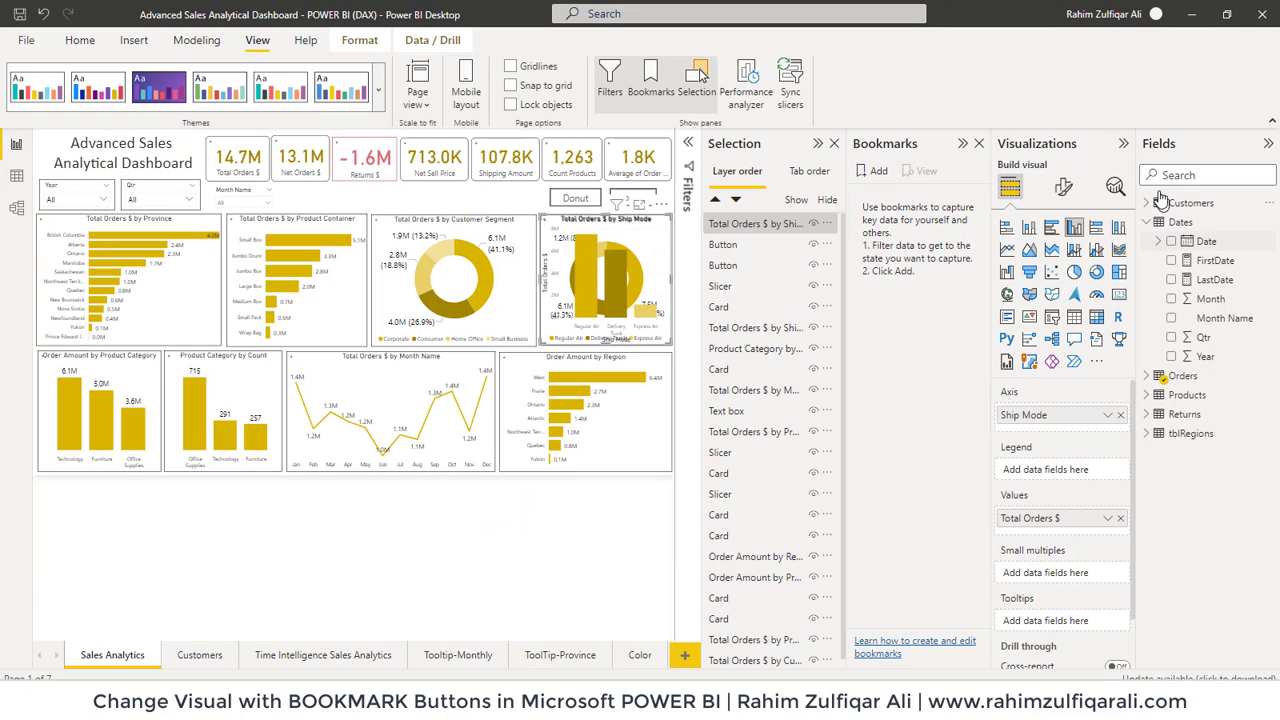
left_click(1123, 145)
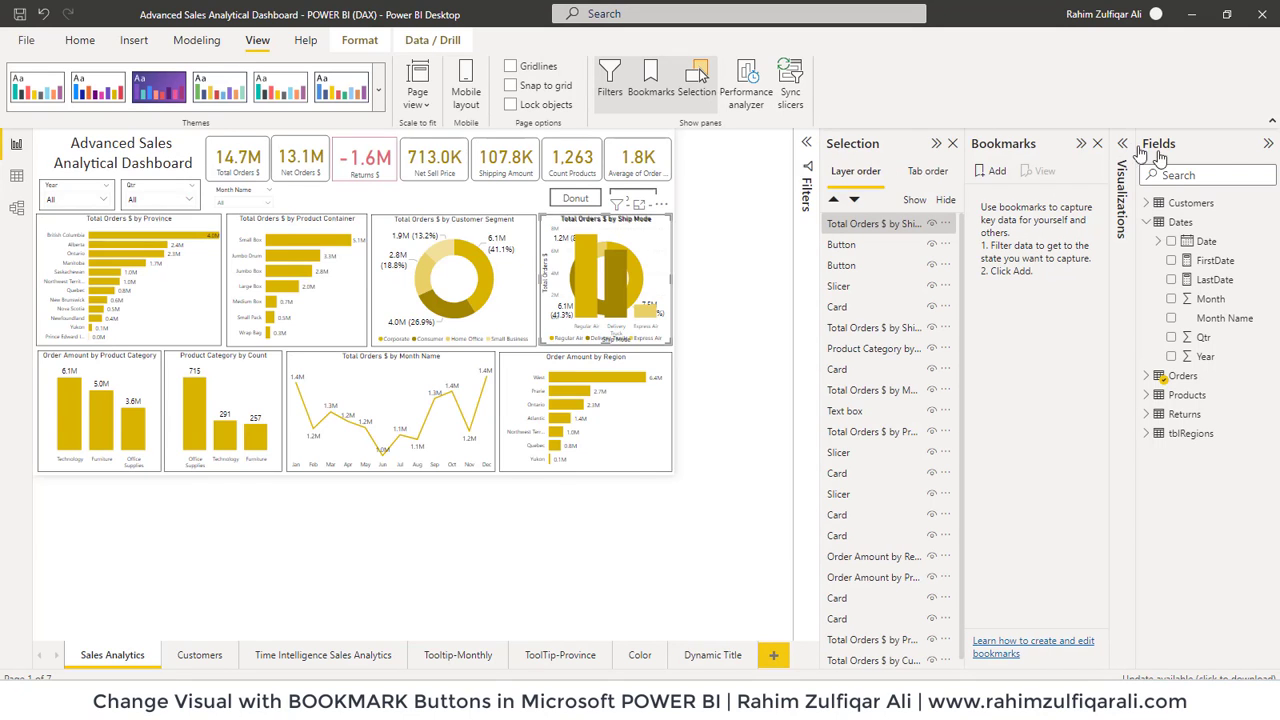
left_click(1268, 145)
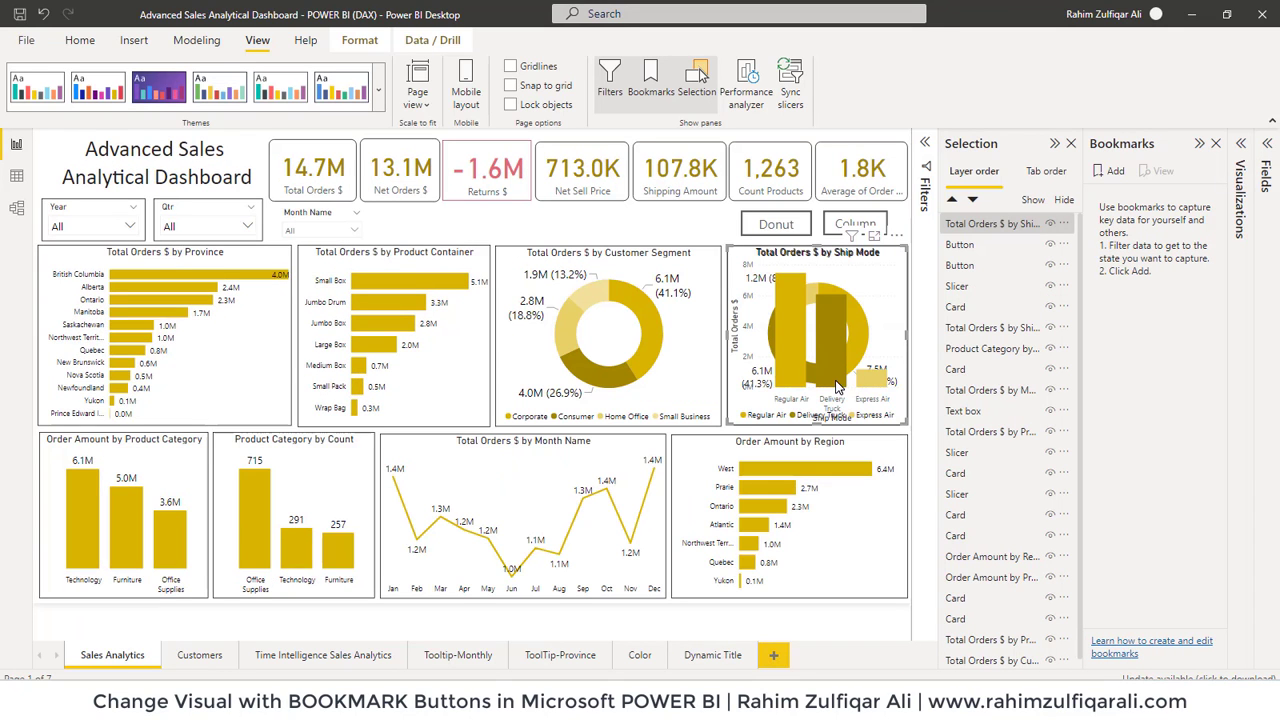
left_click(765, 226)
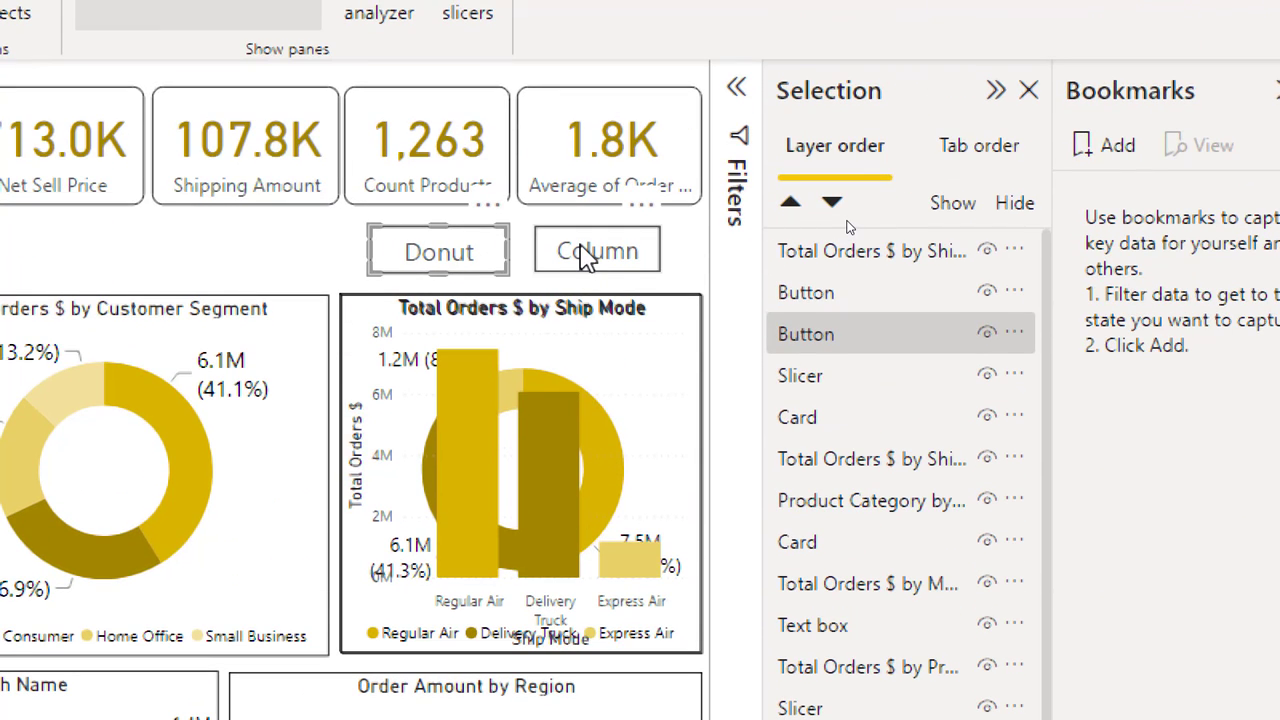
Stack the Ship Mode column chart exactly over the donut and add a new bookmark.
left_click(585, 252)
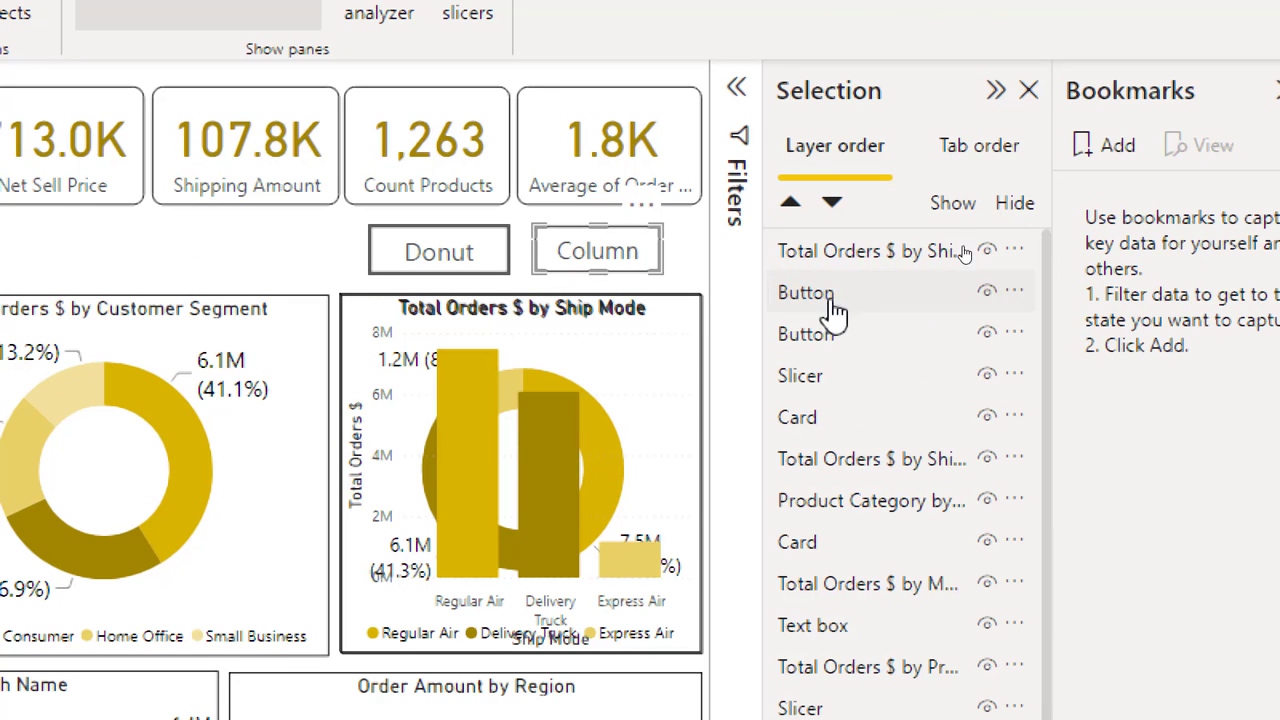
left_click(415, 254)
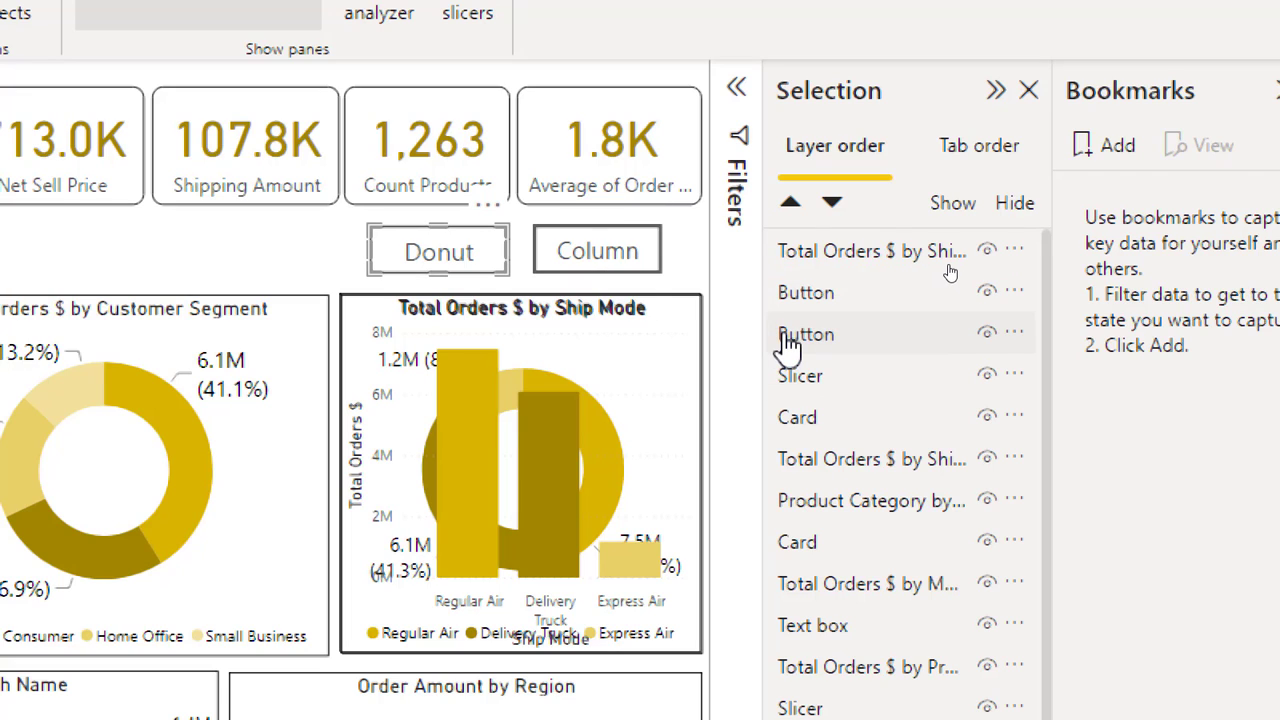
left_click(386, 320)
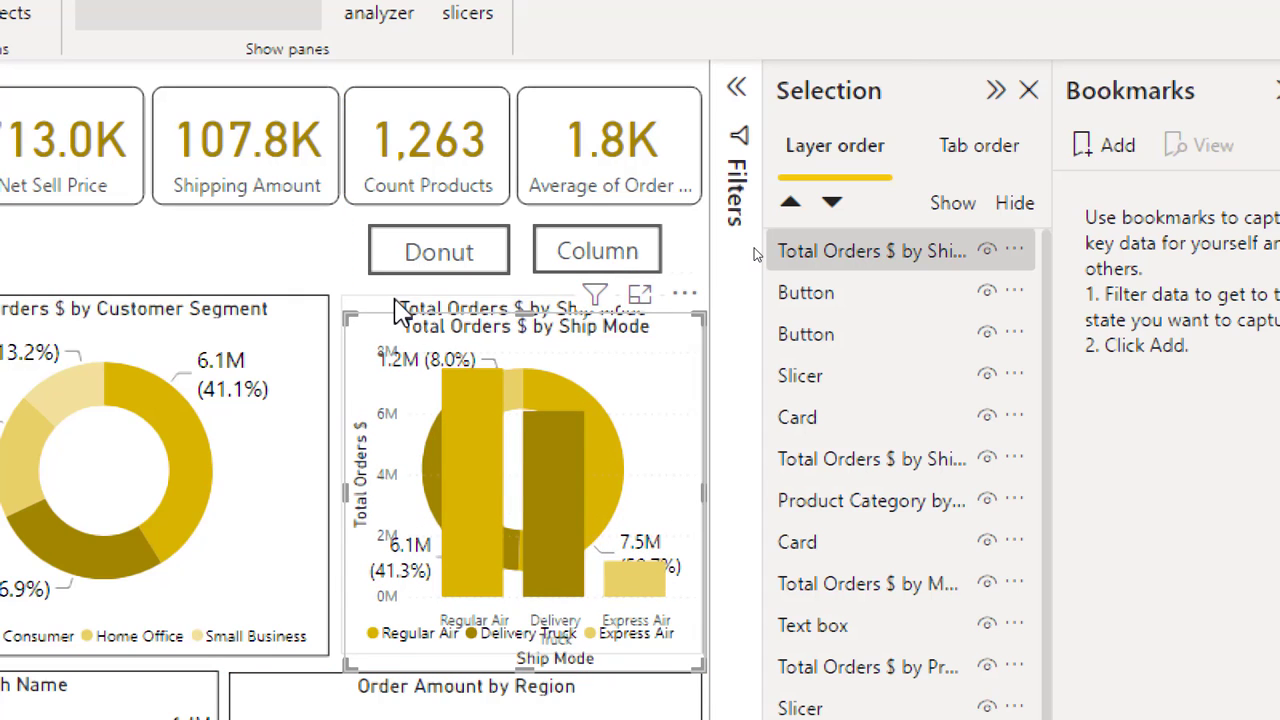
left_click(397, 312)
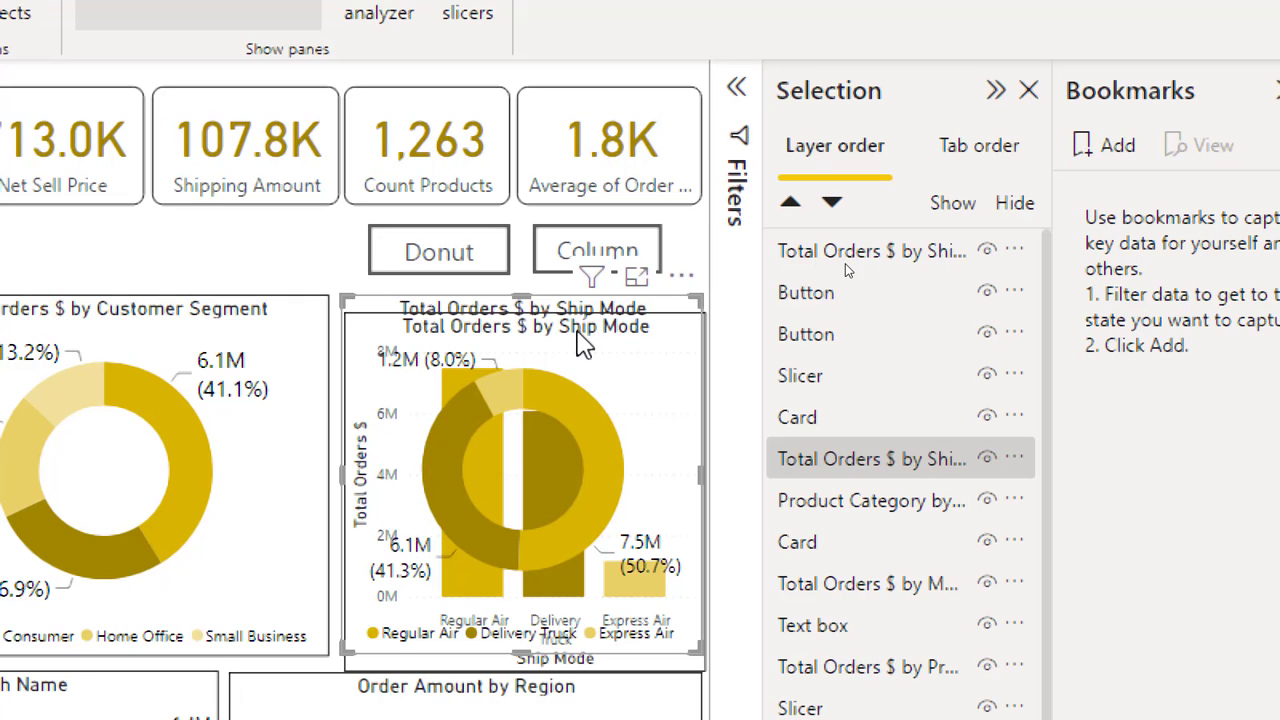
left_click_drag(497, 316, 522, 335)
left_click(323, 257)
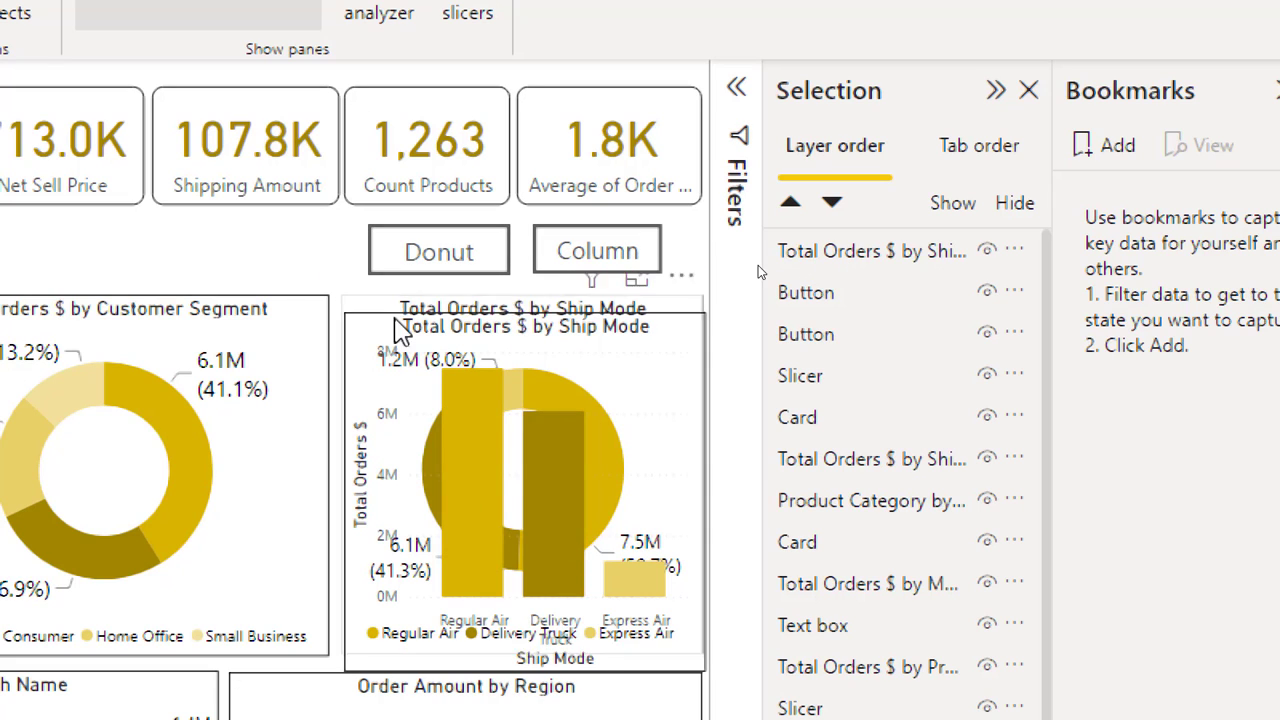
left_click(425, 352)
mouse_move(447, 345)
left_mouse_down()
mouse_move(443, 323)
mouse_move(437, 334)
left_mouse_up()
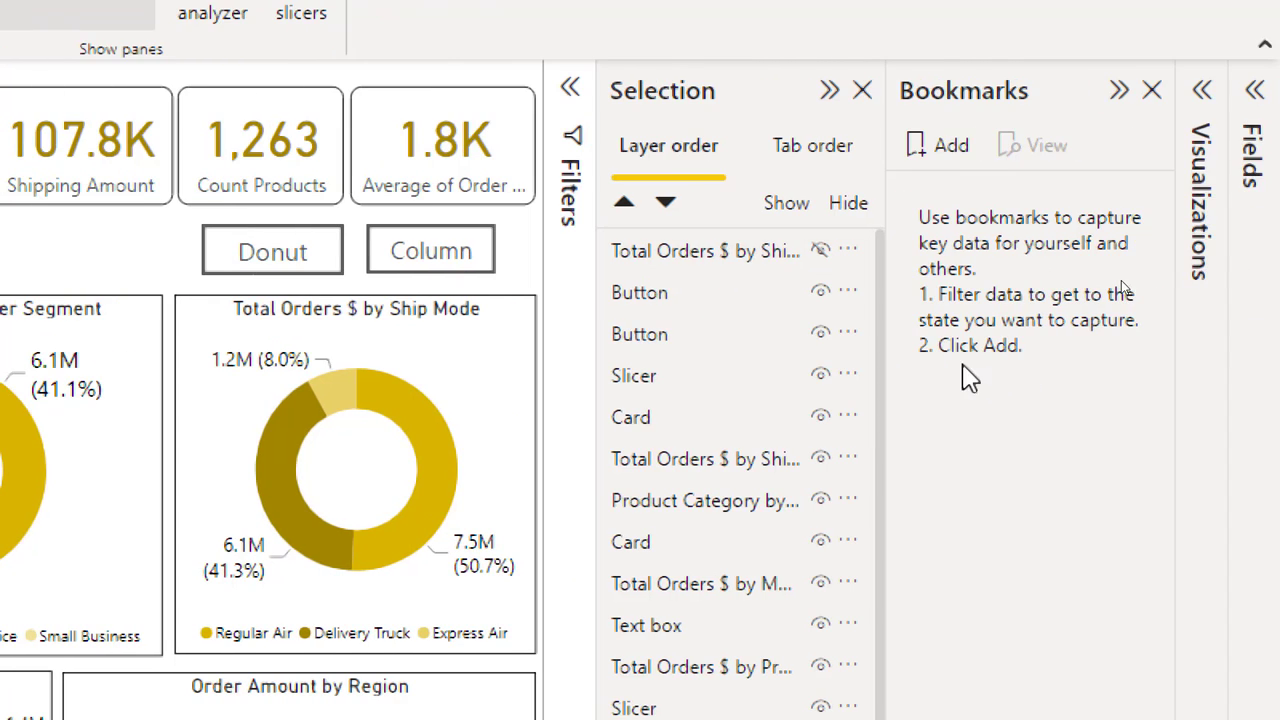
left_click(953, 152)
double_click(988, 196)
Rename the first bookmark Donut and update it with the current view.
type("DoNu")
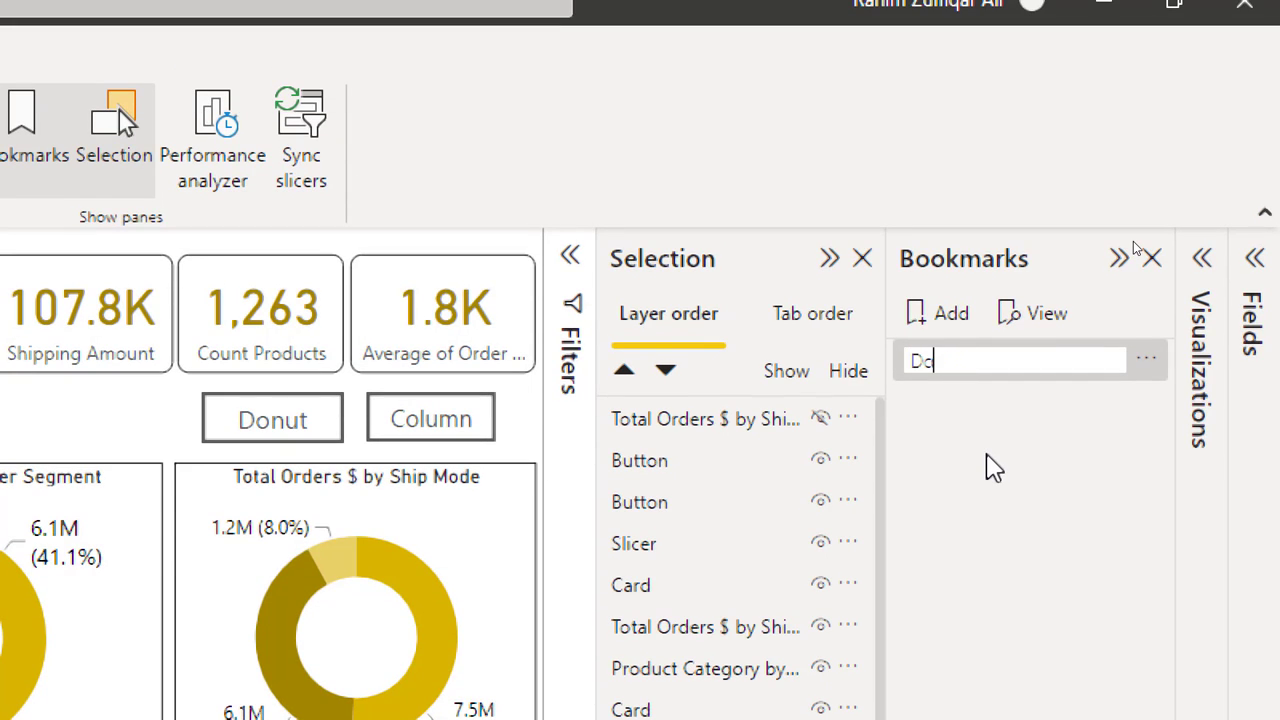
type("t")
key("Return")
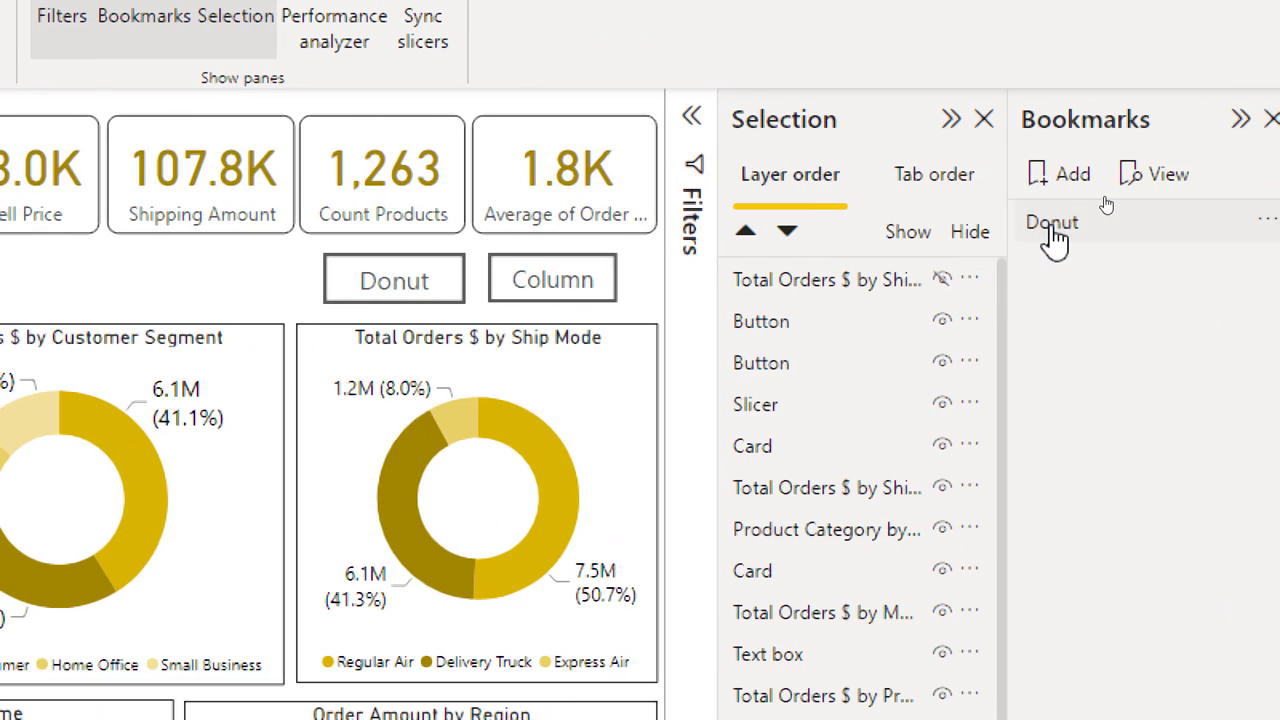
right_click(1055, 228)
left_click(1100, 247)
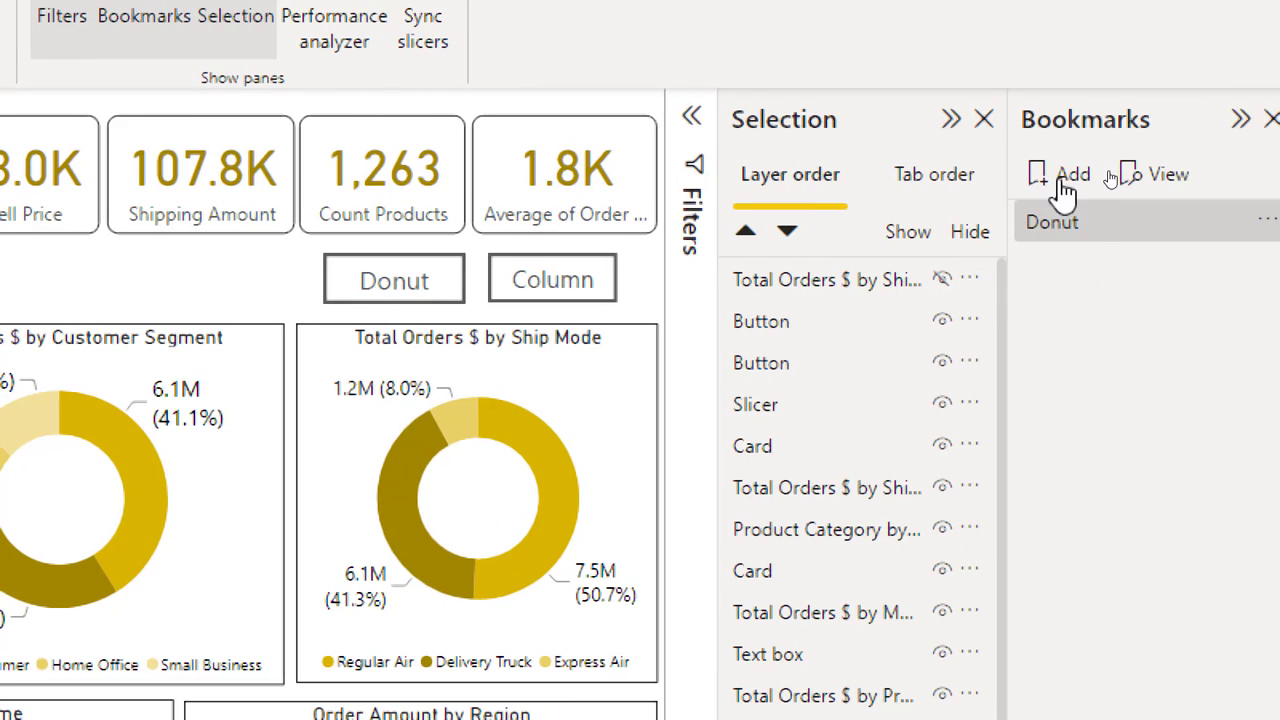
Add a second bookmark and name it Column.
left_click(1065, 185)
double_click(1085, 276)
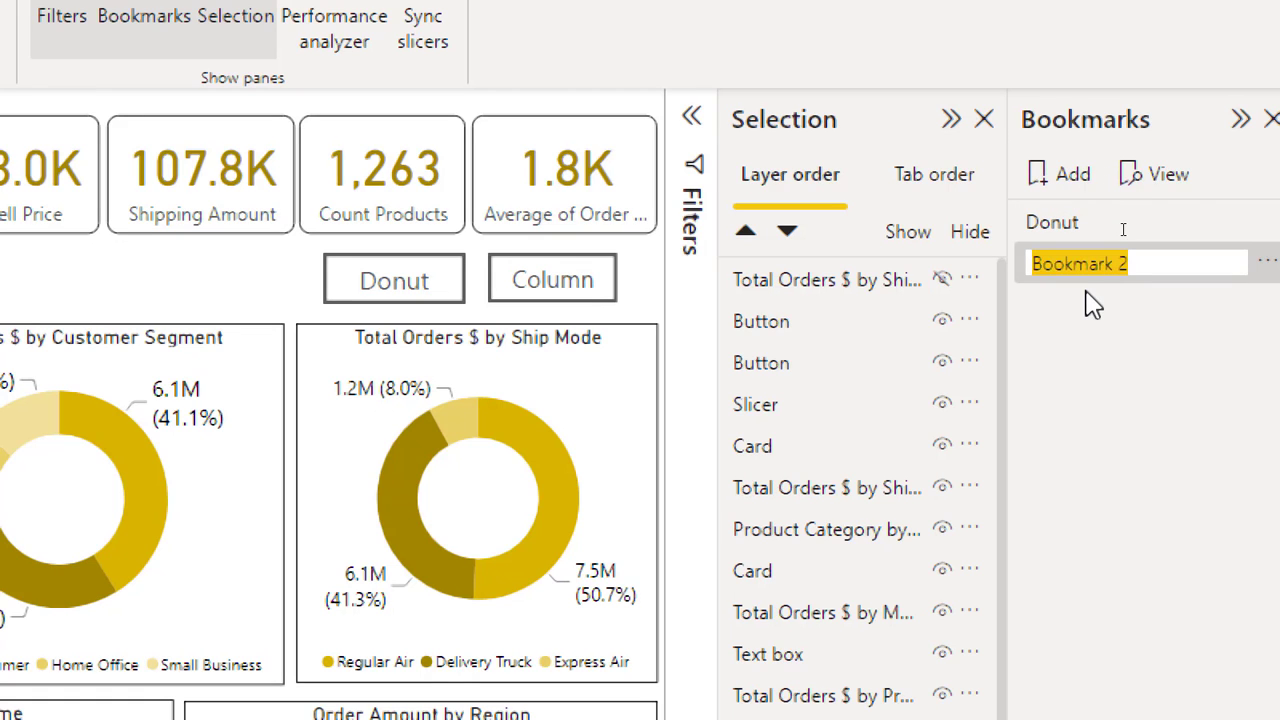
type("Column")
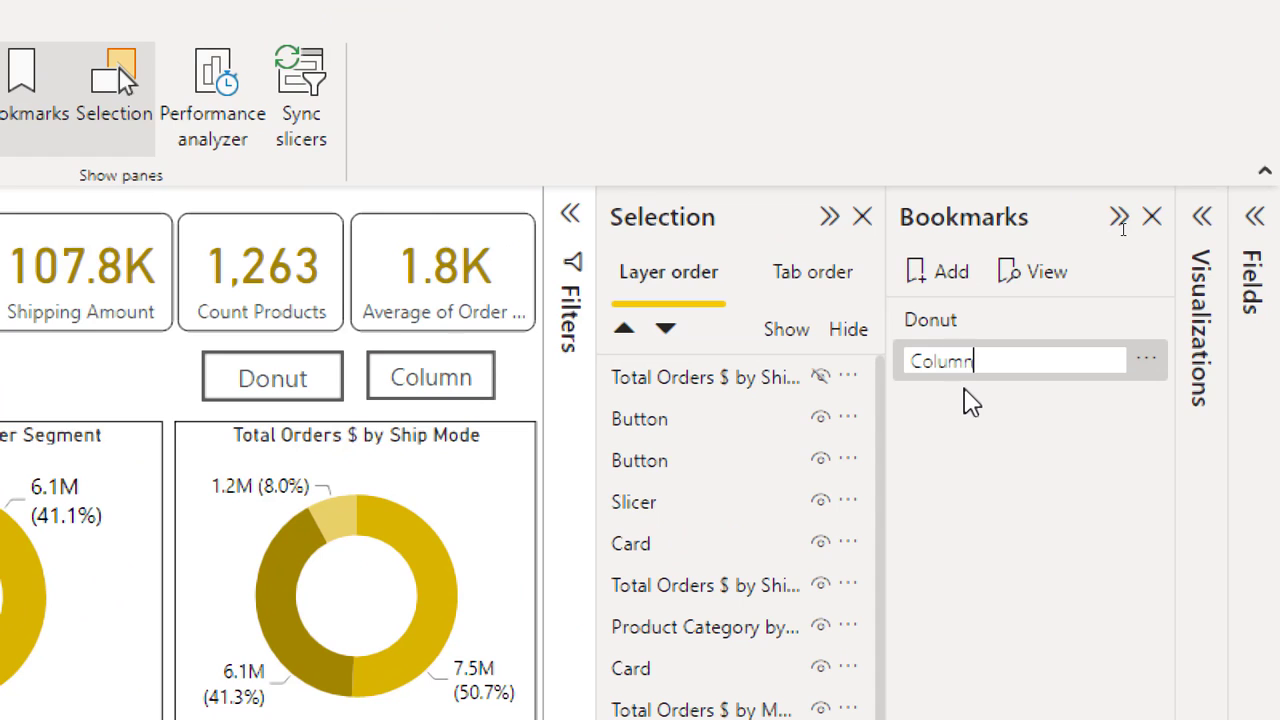
key("Return")
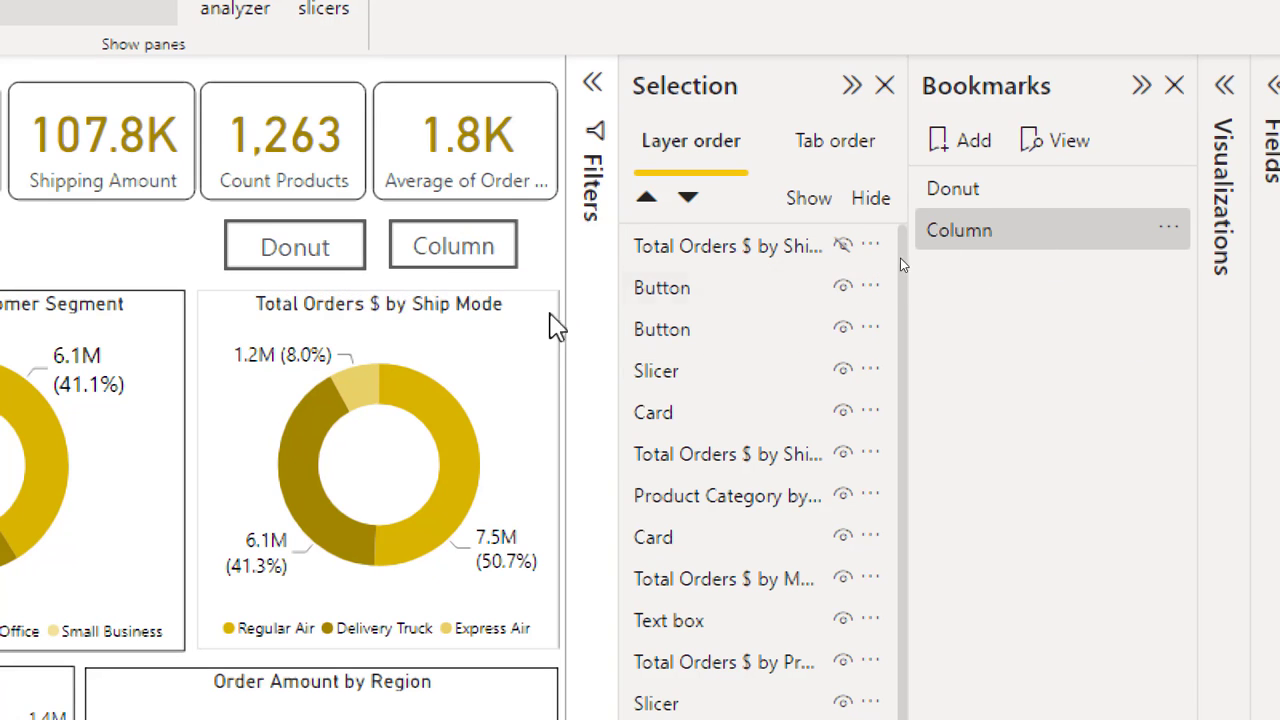
Hide the donut, show the column chart, and update the Column bookmark with that view.
left_click(532, 328)
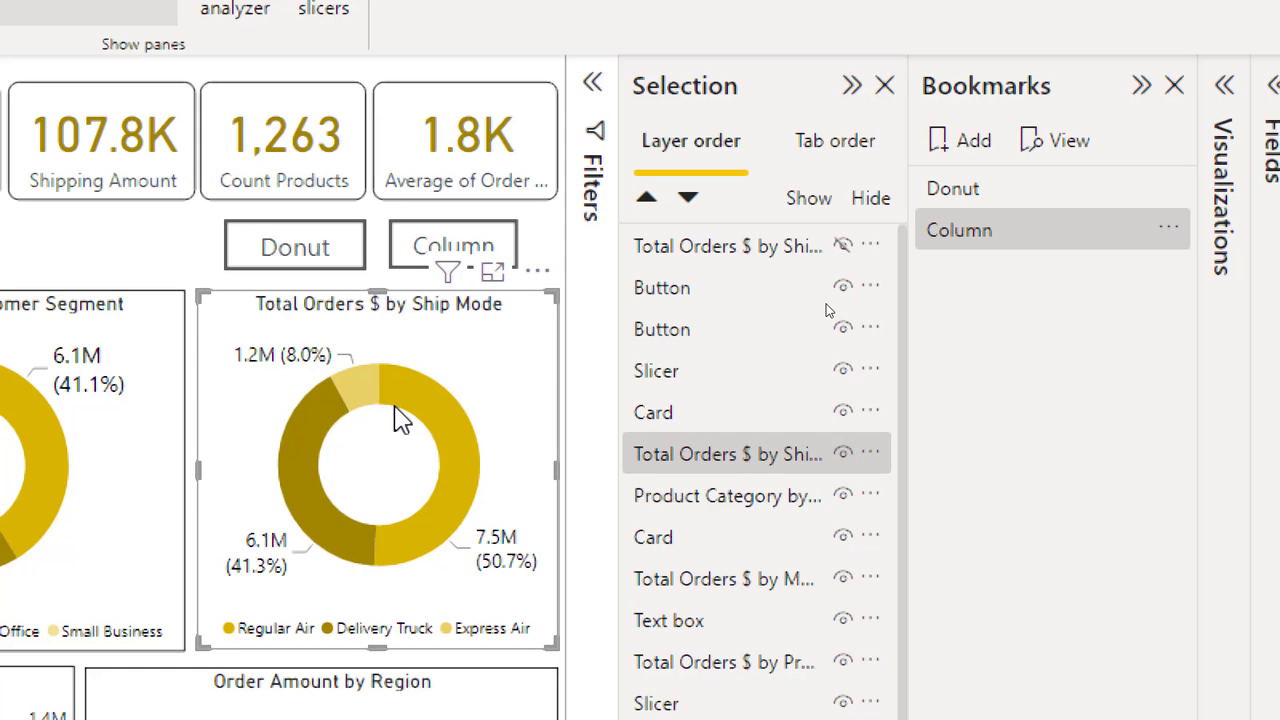
left_click(843, 456)
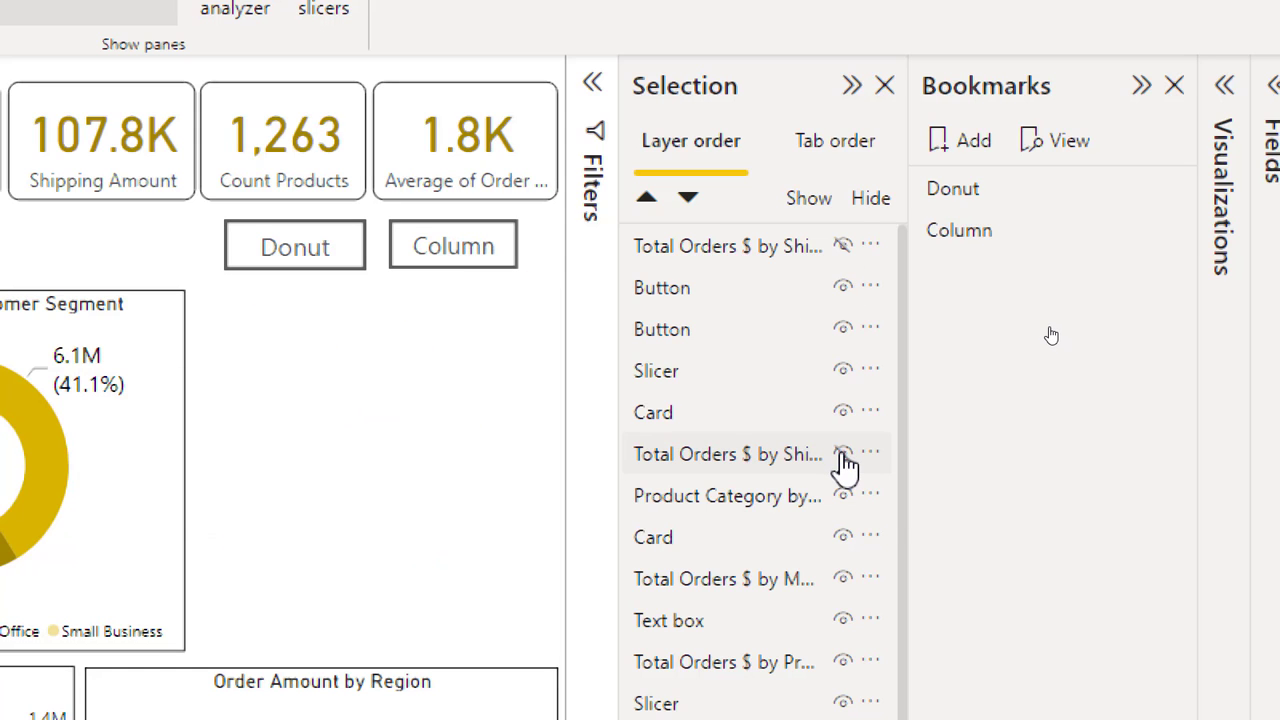
left_click(843, 246)
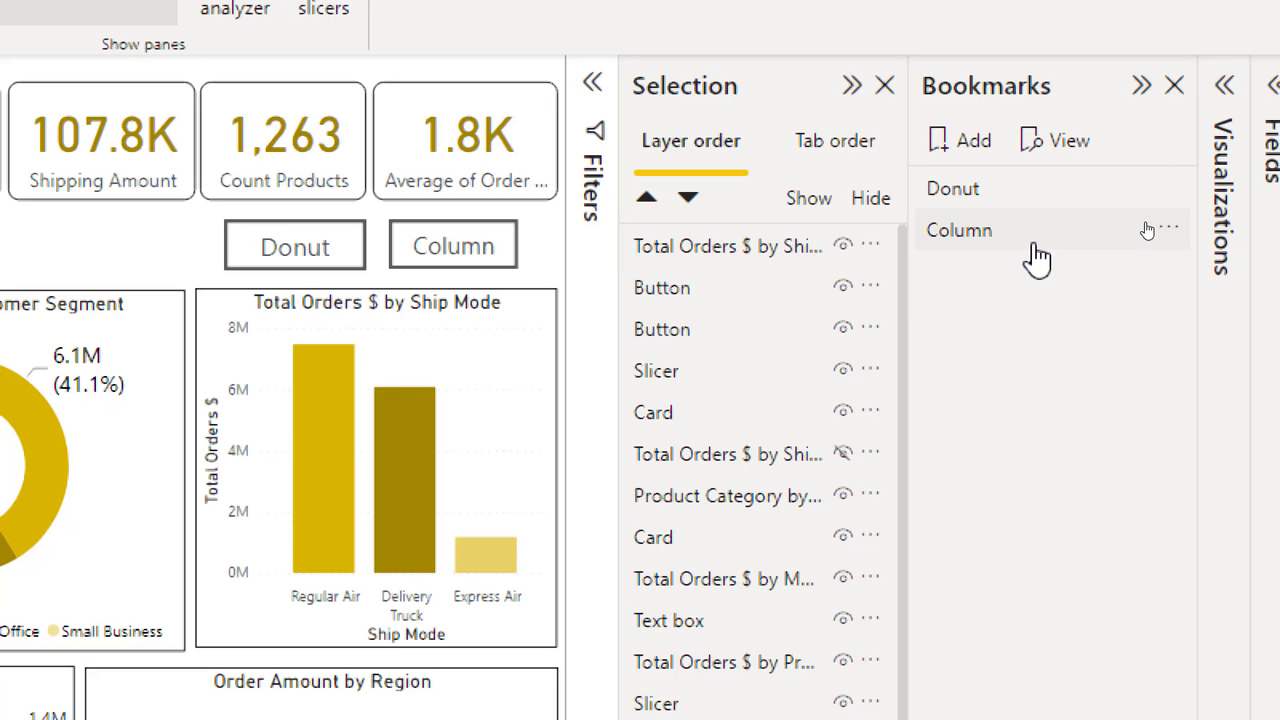
left_click(960, 243)
right_click(965, 236)
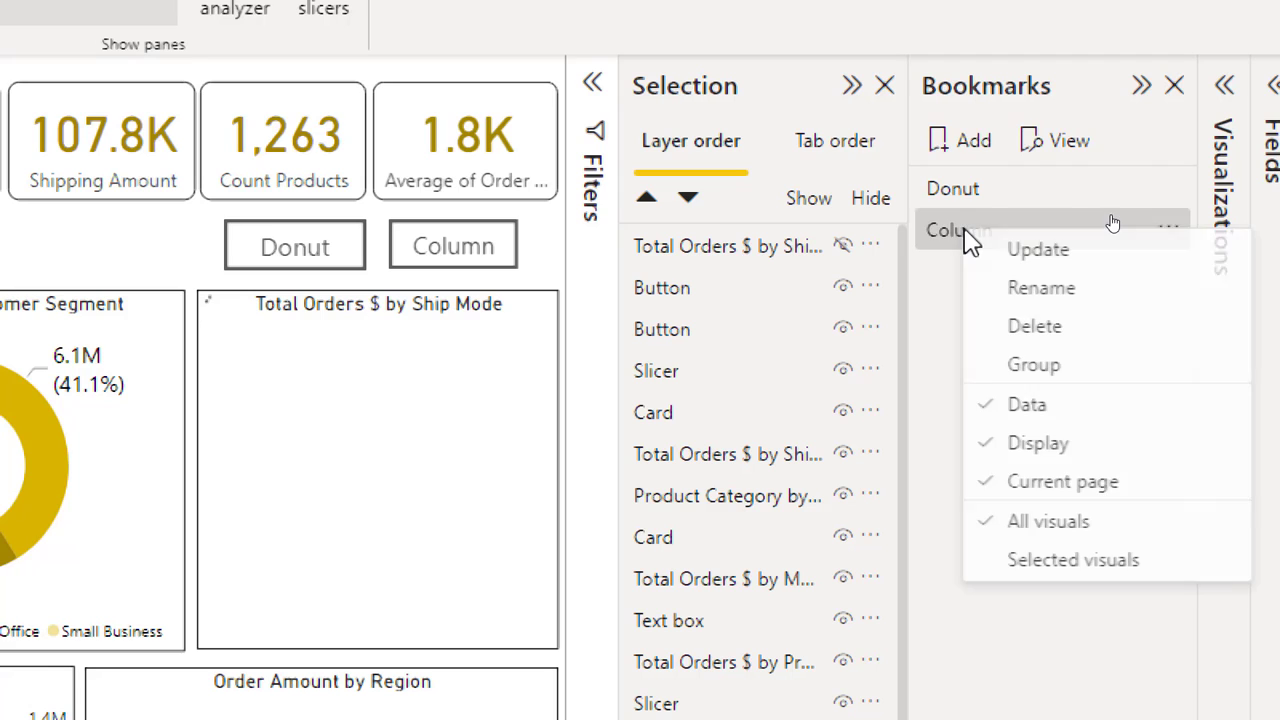
left_click(845, 247)
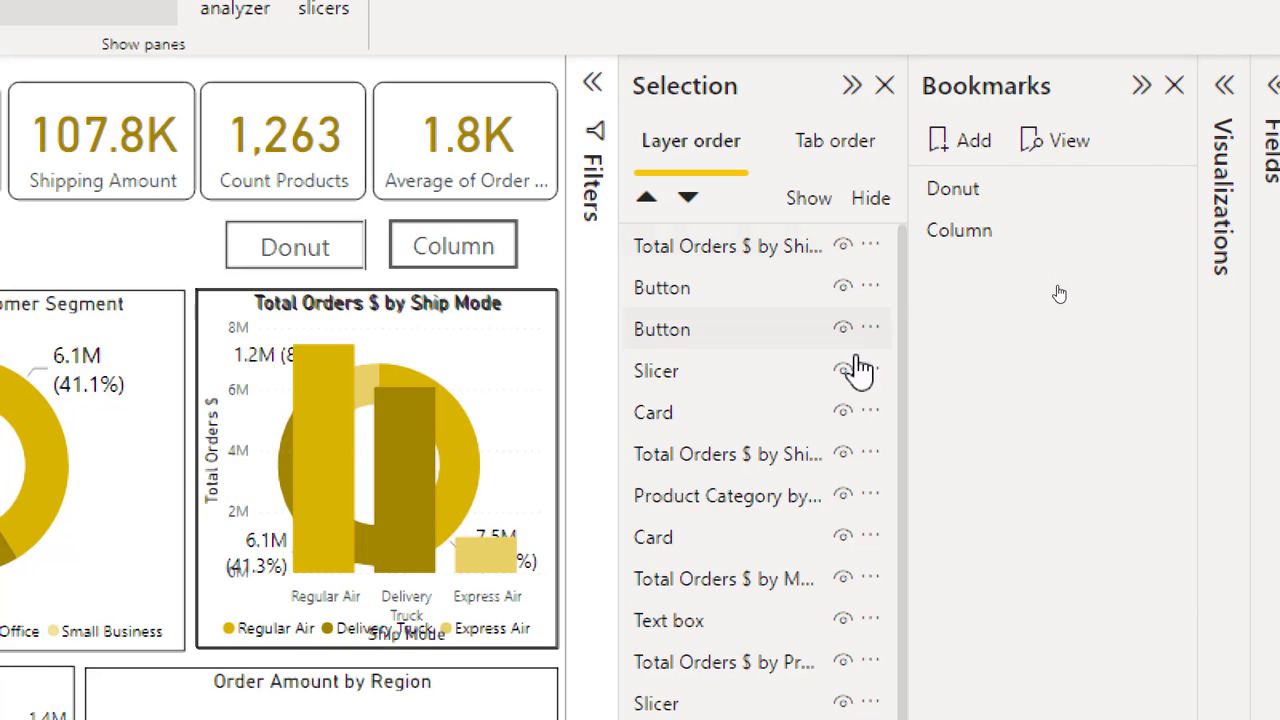
left_click(844, 453)
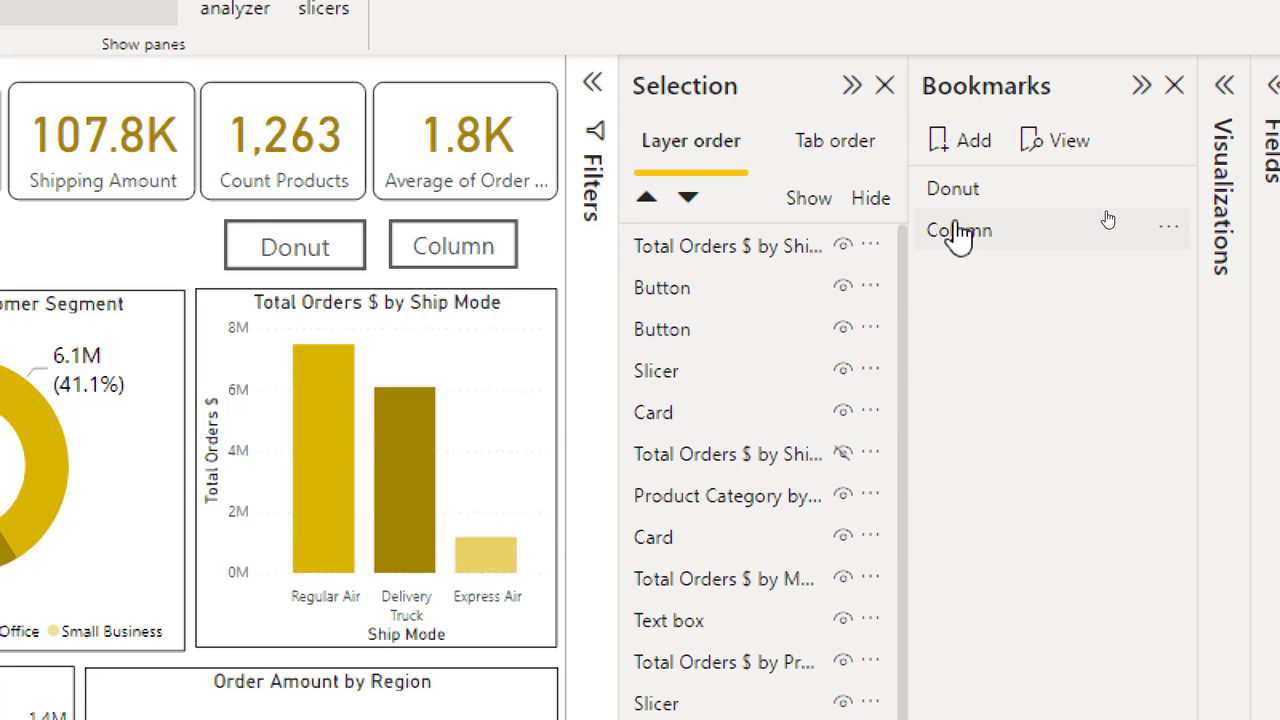
right_click(958, 234)
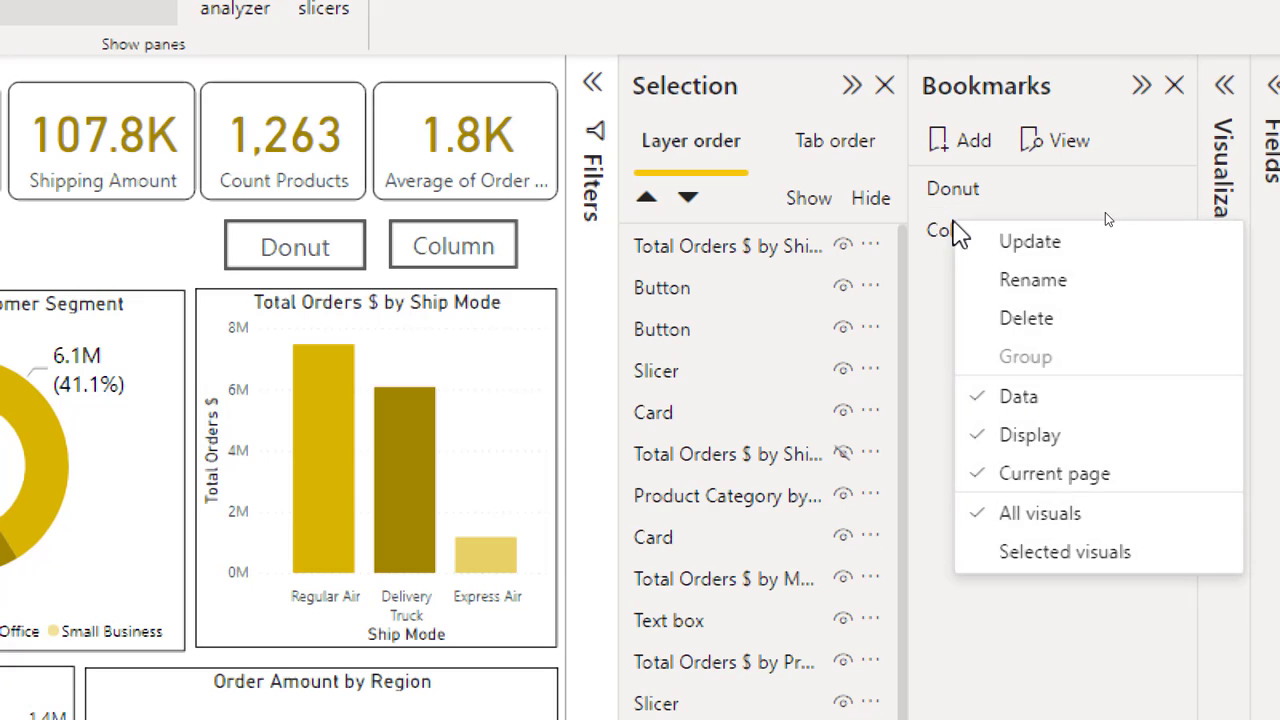
left_click(1000, 250)
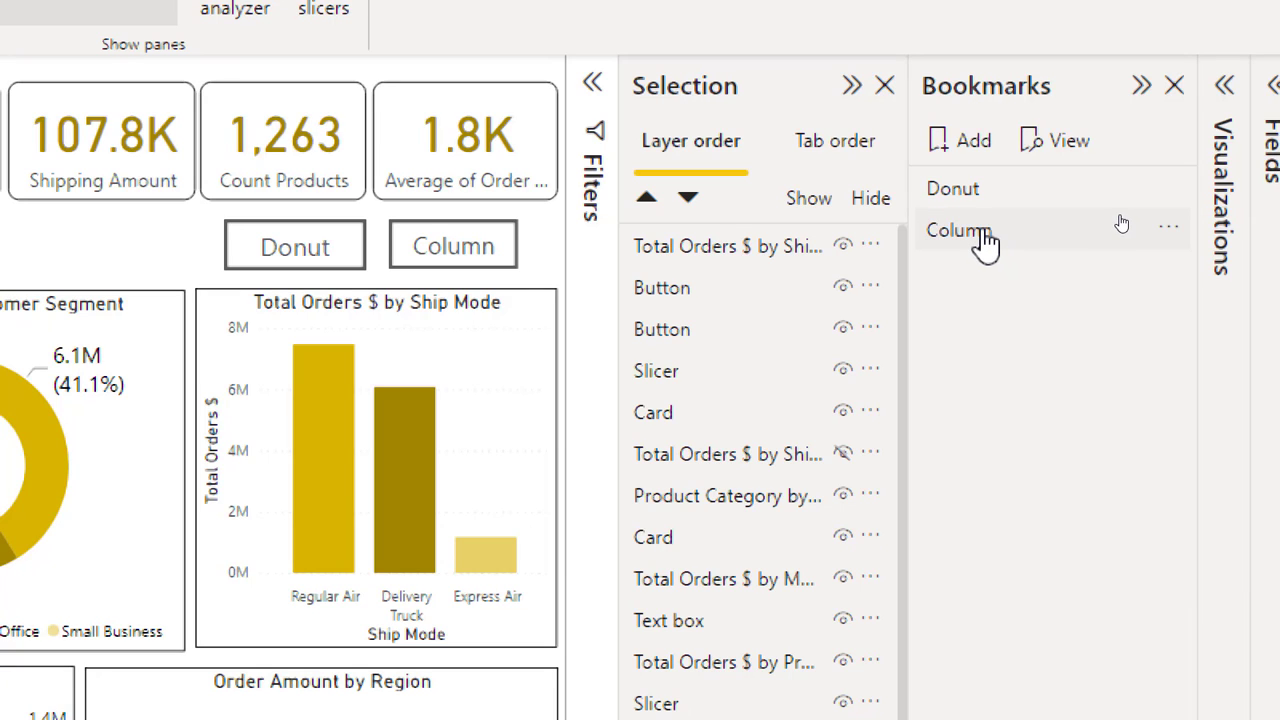
Switch between the Donut and Column bookmarks to test them, ending on Column.
left_click(985, 238)
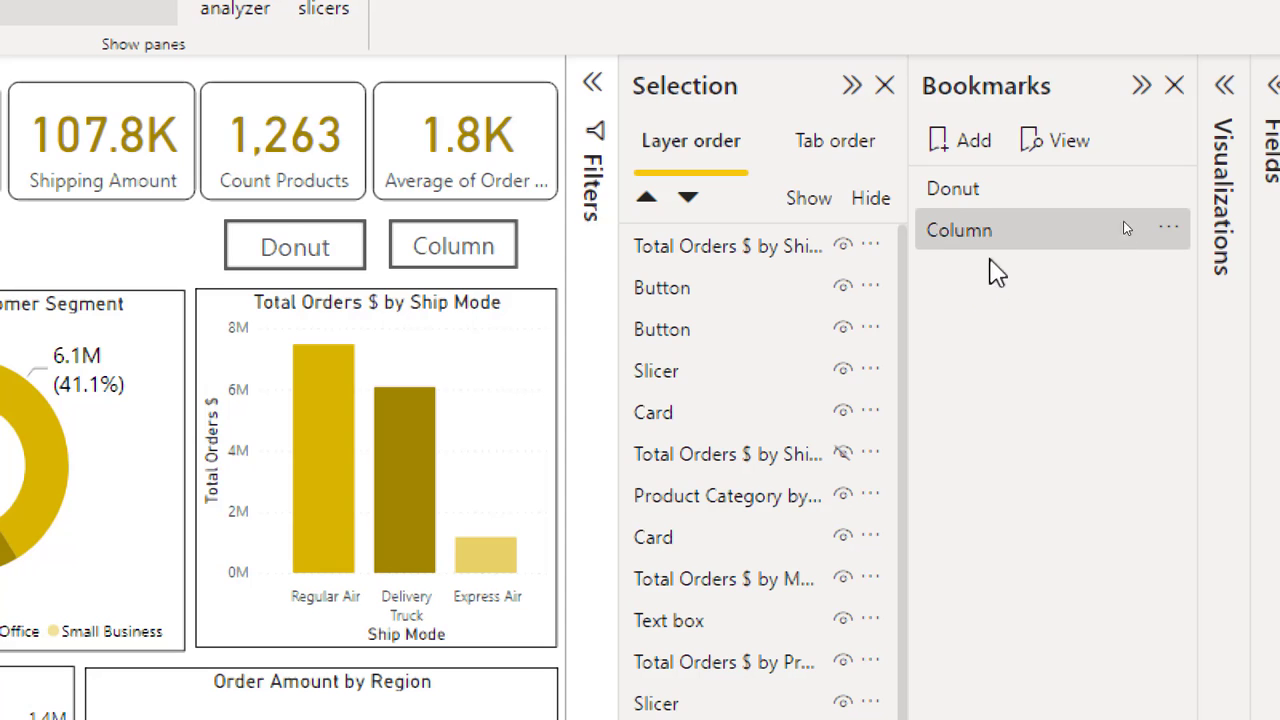
left_click(985, 205)
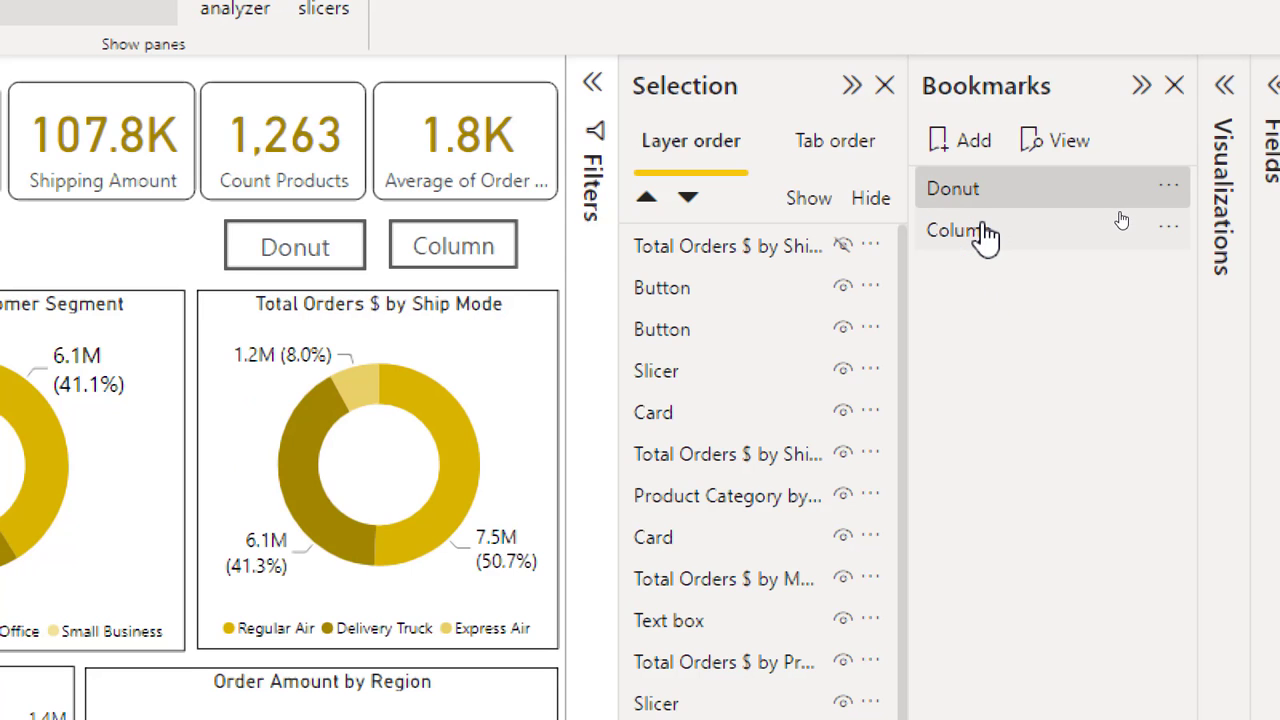
left_click(986, 237)
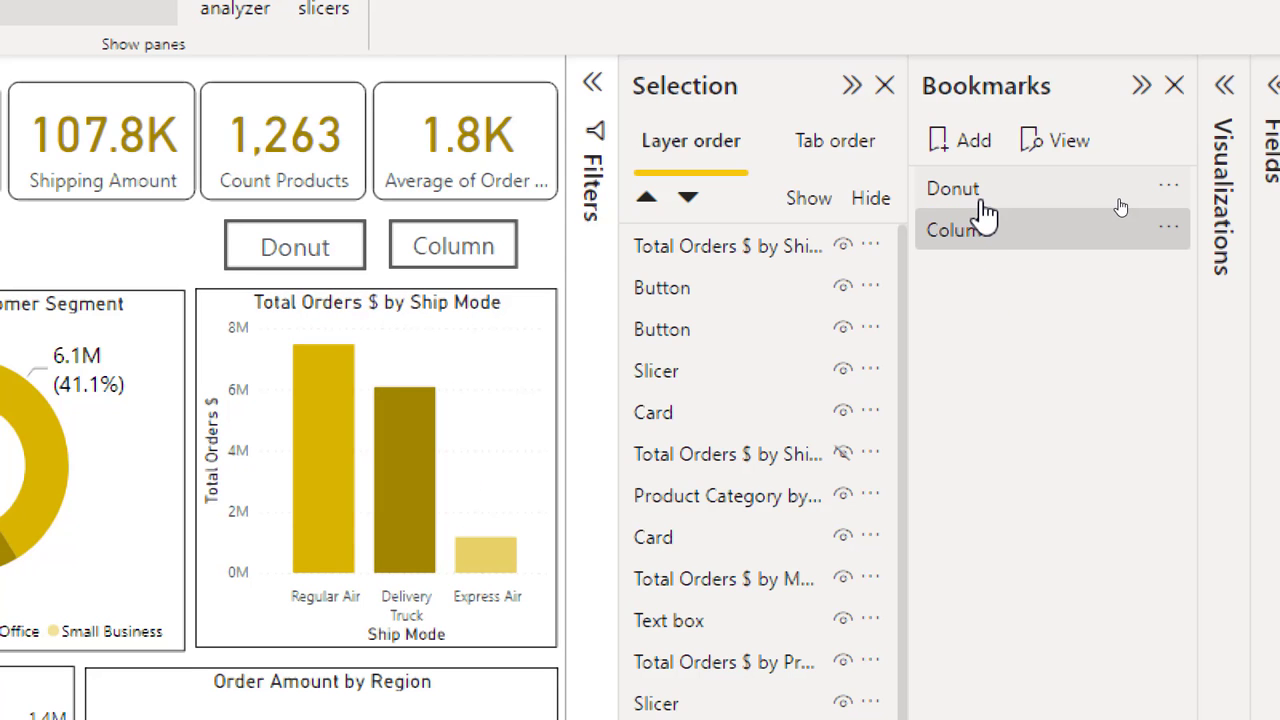
left_click(985, 205)
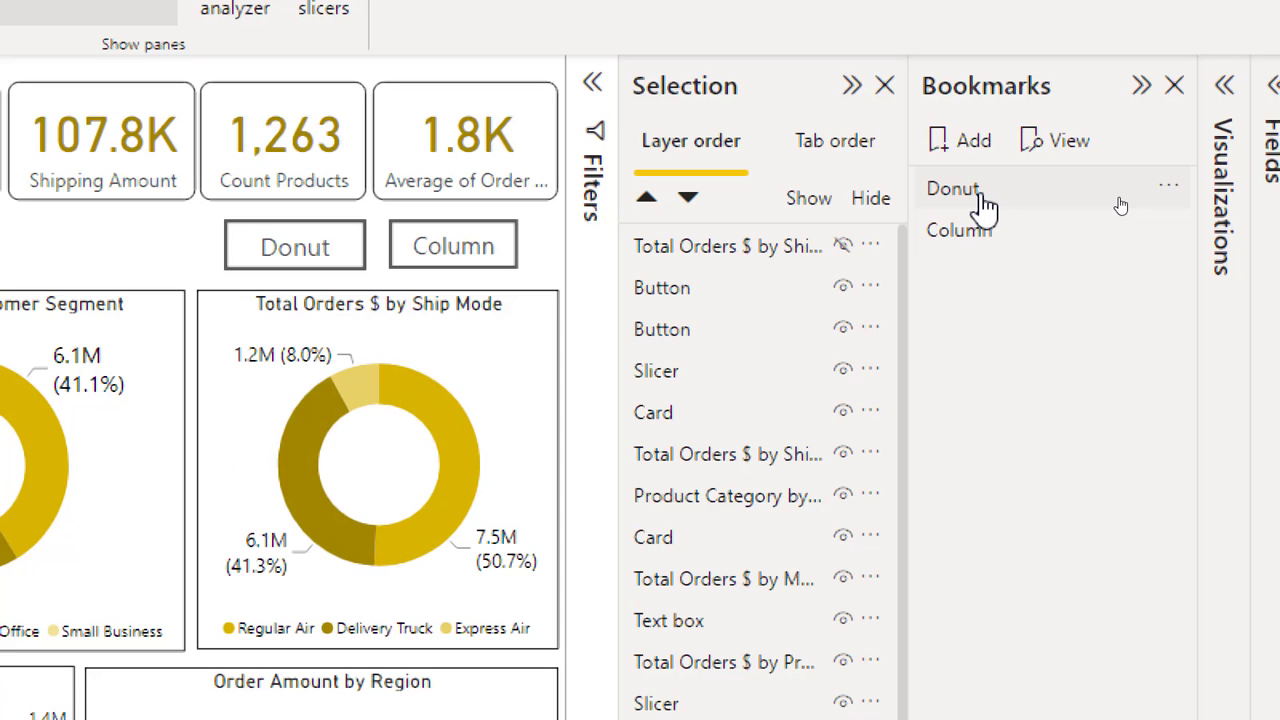
left_click(978, 240)
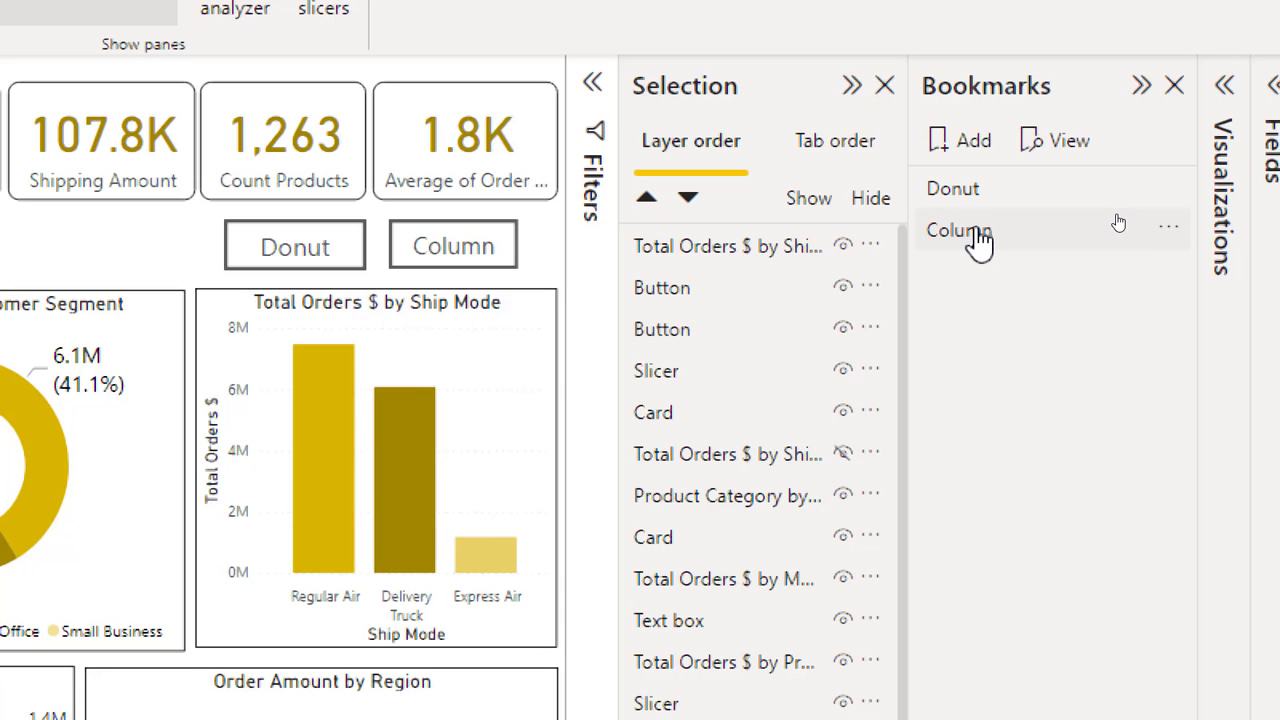
left_click(975, 202)
left_click(965, 232)
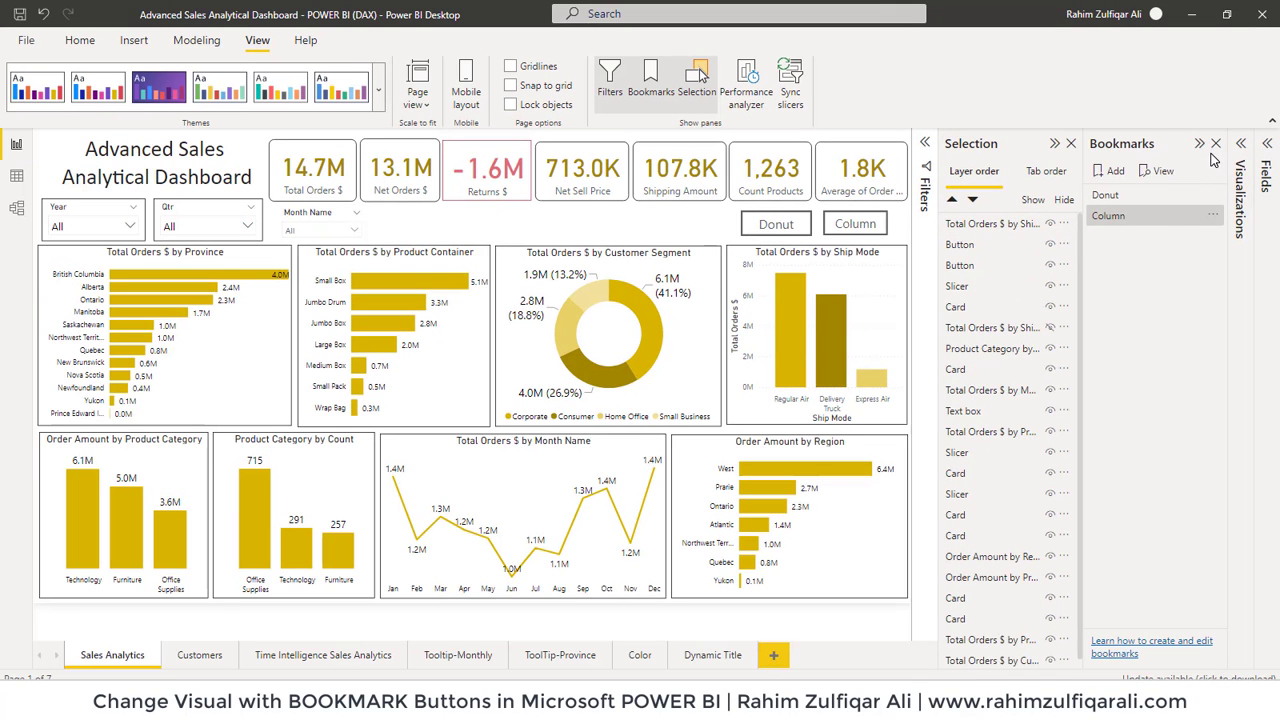
Turn on the Donut button's action with type Bookmark targeting the Donut bookmark.
left_click(1200, 145)
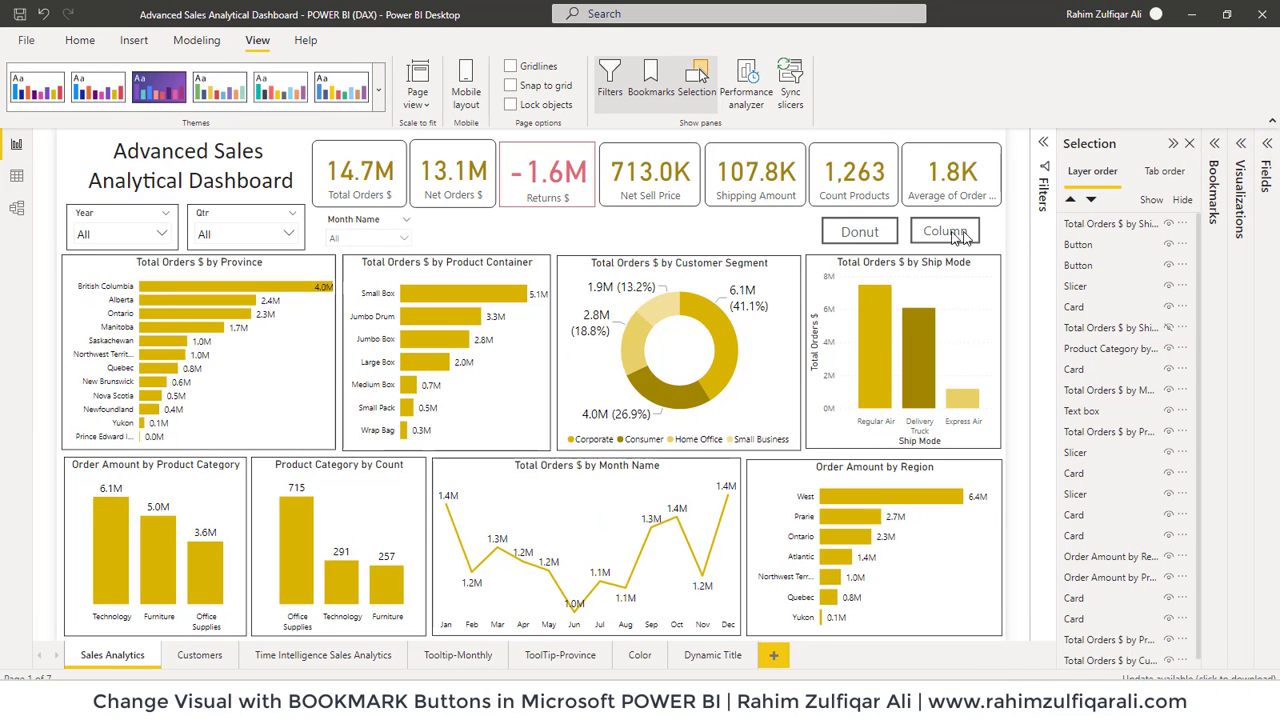
left_click(884, 237)
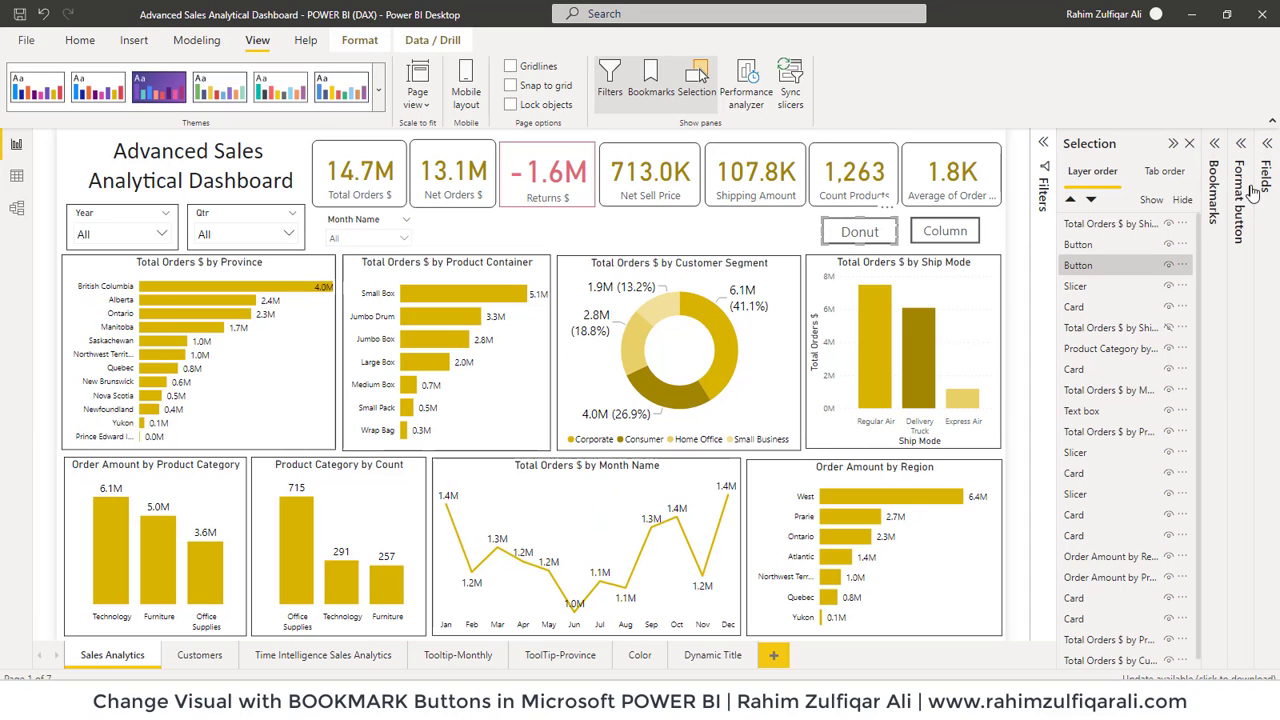
left_click(1241, 148)
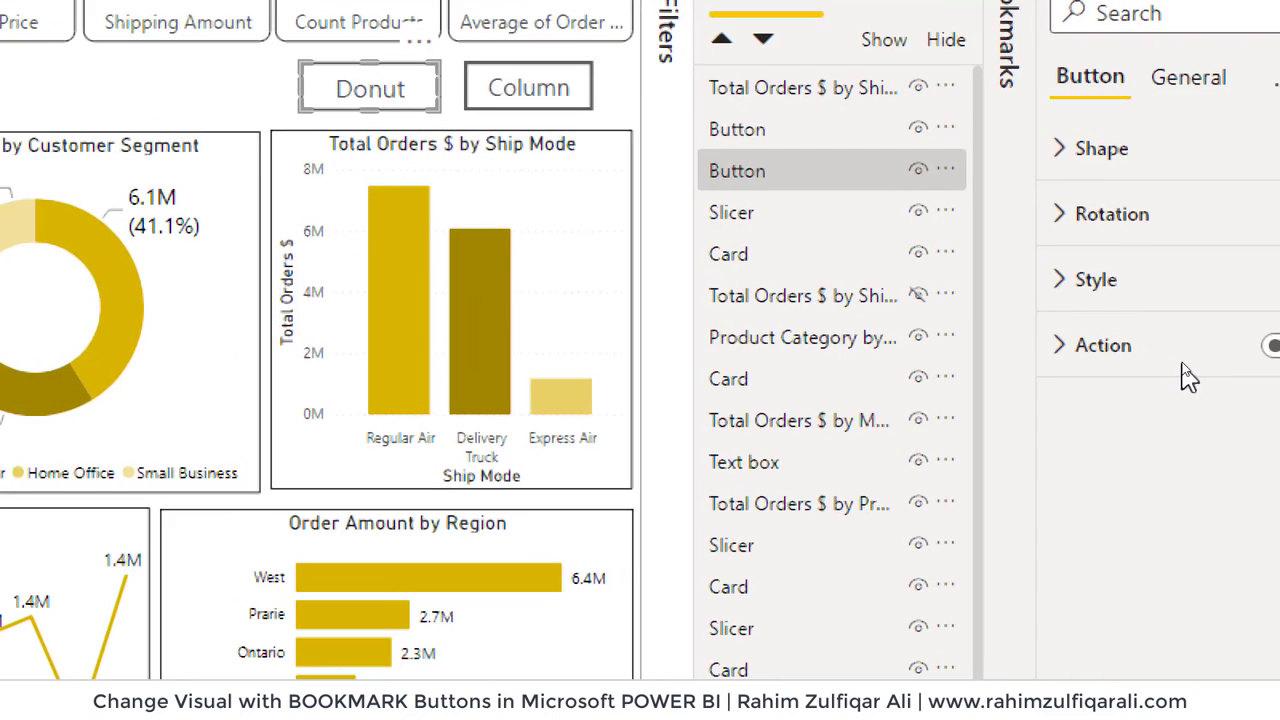
left_click(1198, 348)
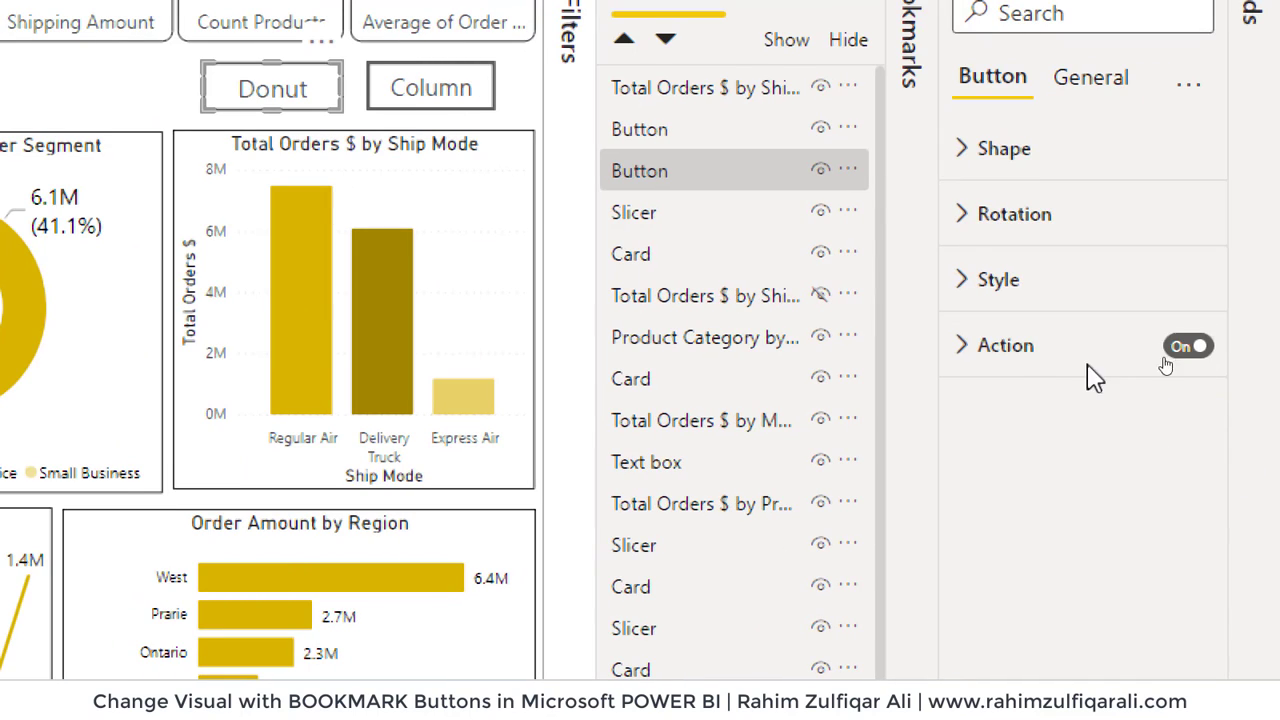
left_click(995, 348)
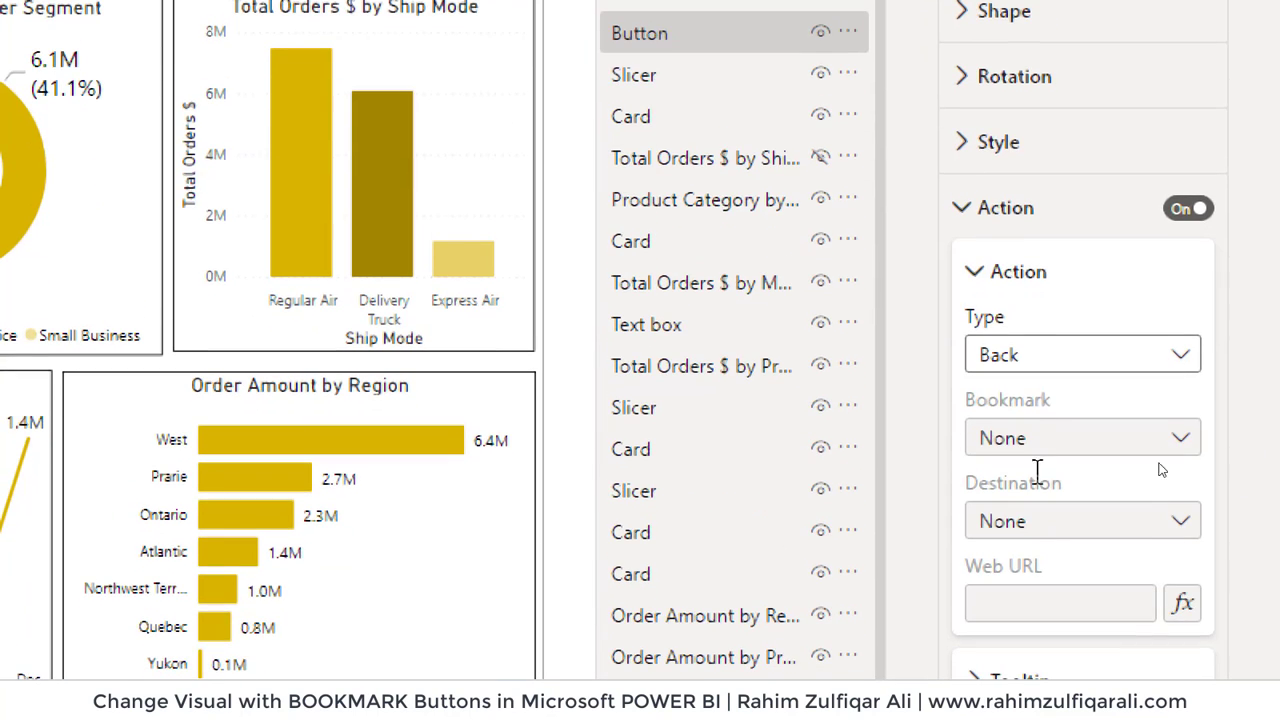
left_click(1000, 422)
left_click(1040, 432)
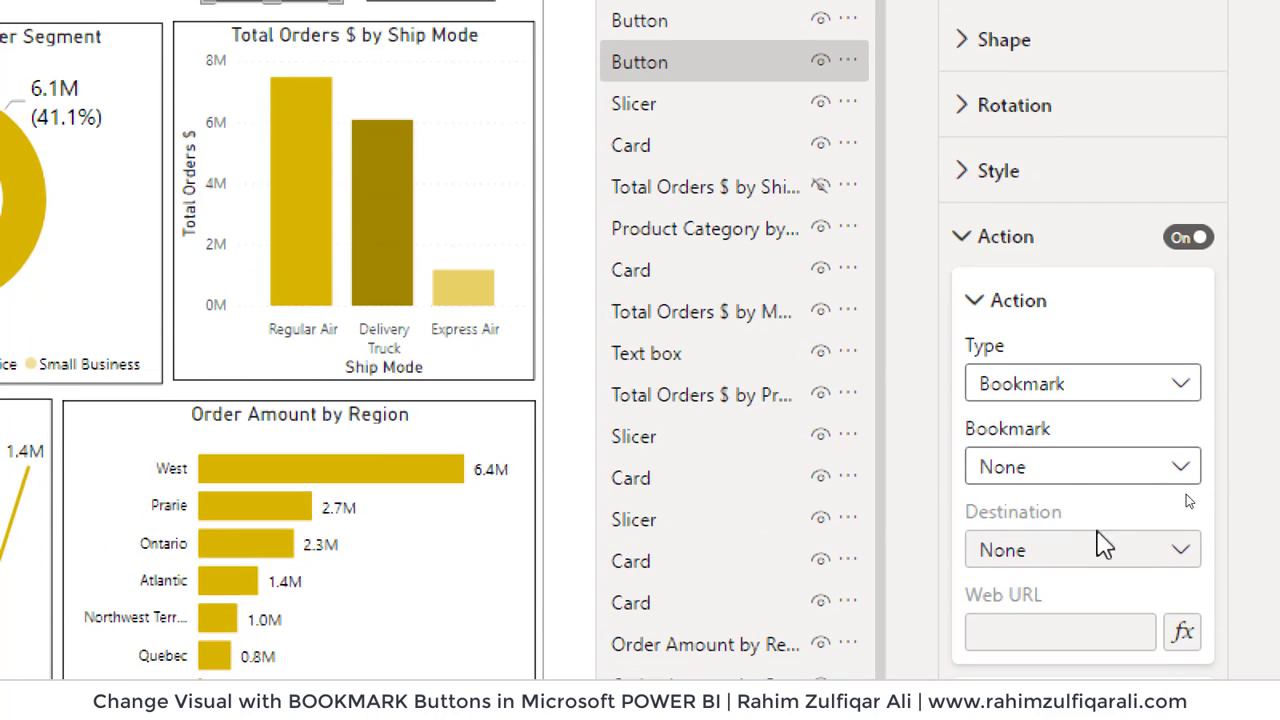
left_click(1059, 478)
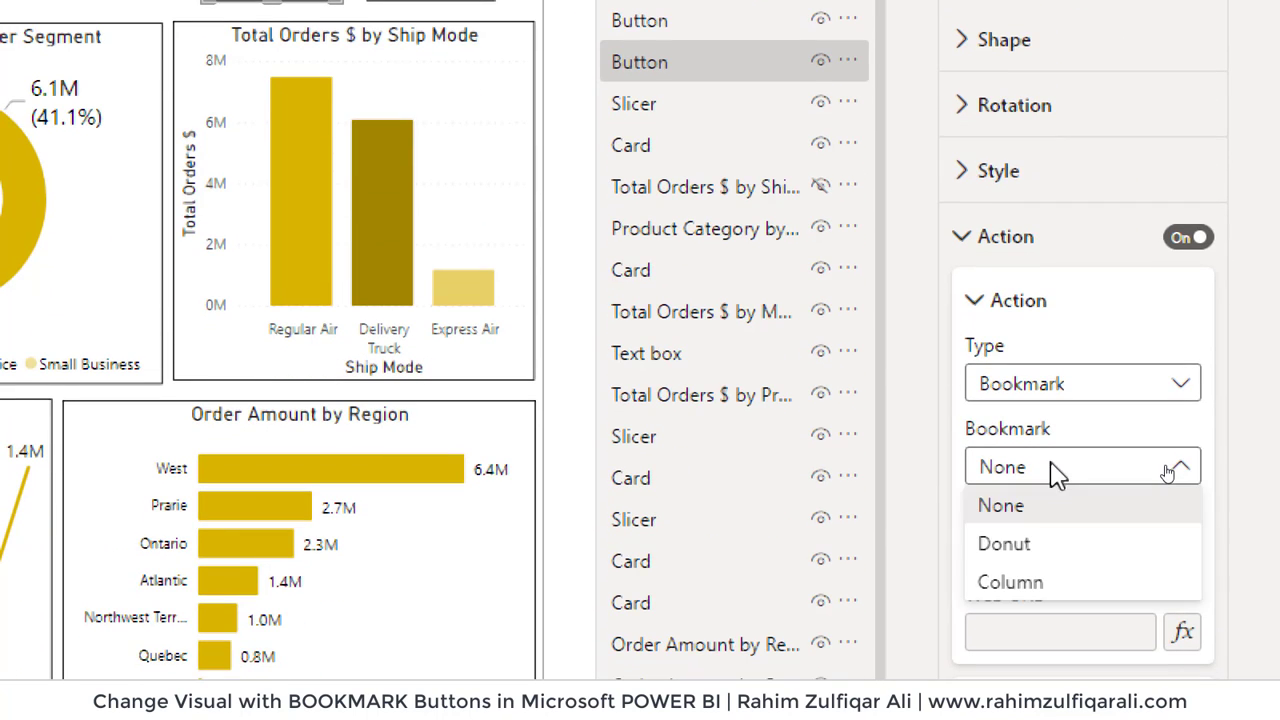
left_click(1000, 554)
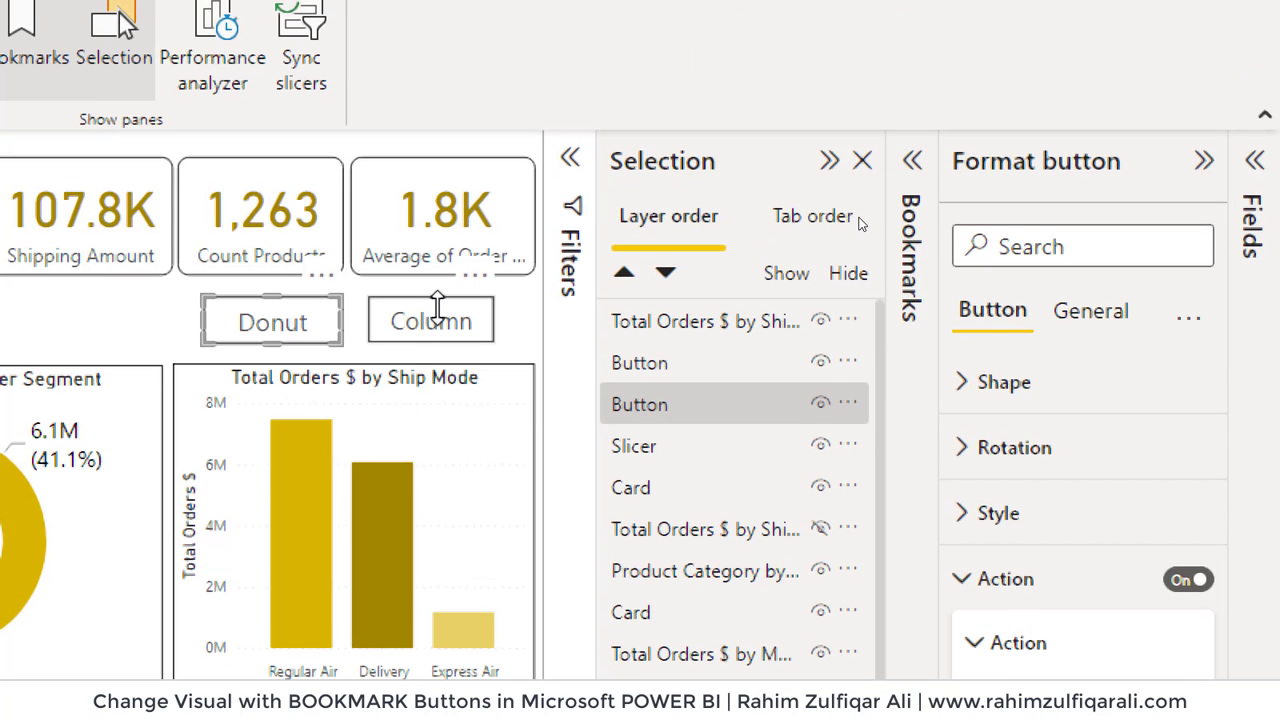
Turn on the Column button's action with type Bookmark targeting the Column bookmark.
left_click(437, 305)
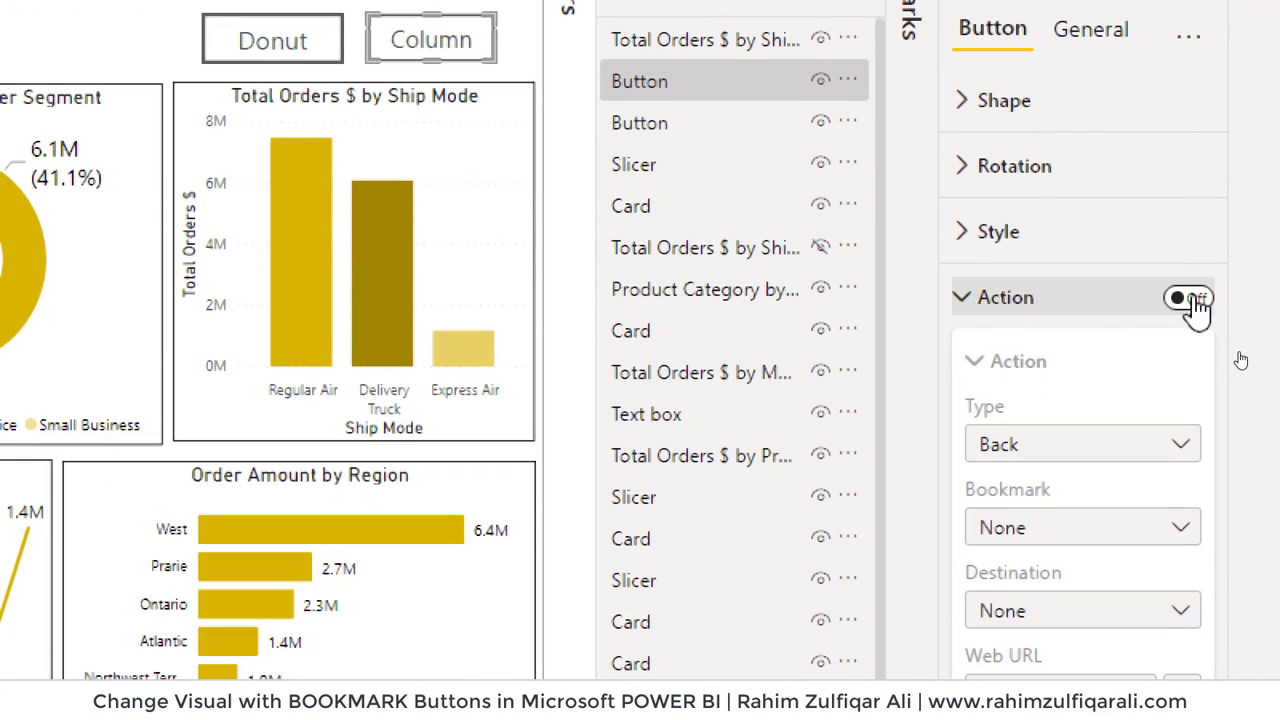
left_click(1190, 299)
left_click(1064, 444)
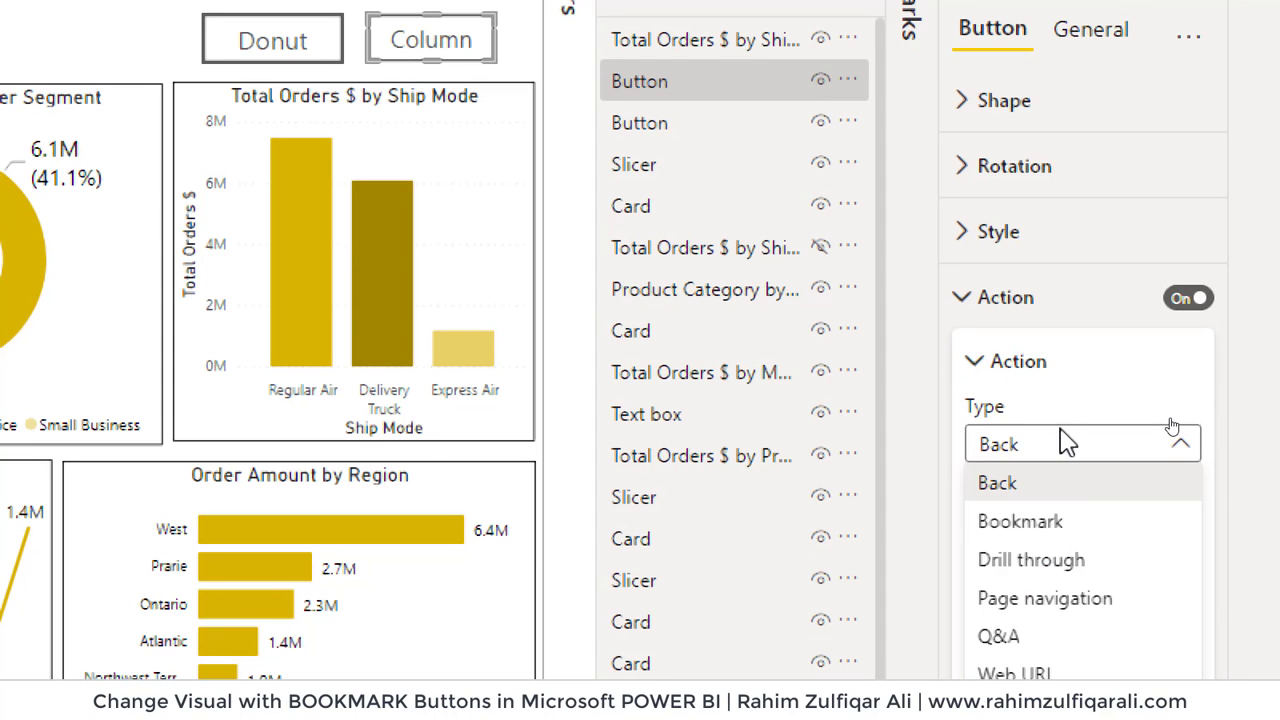
left_click(1050, 524)
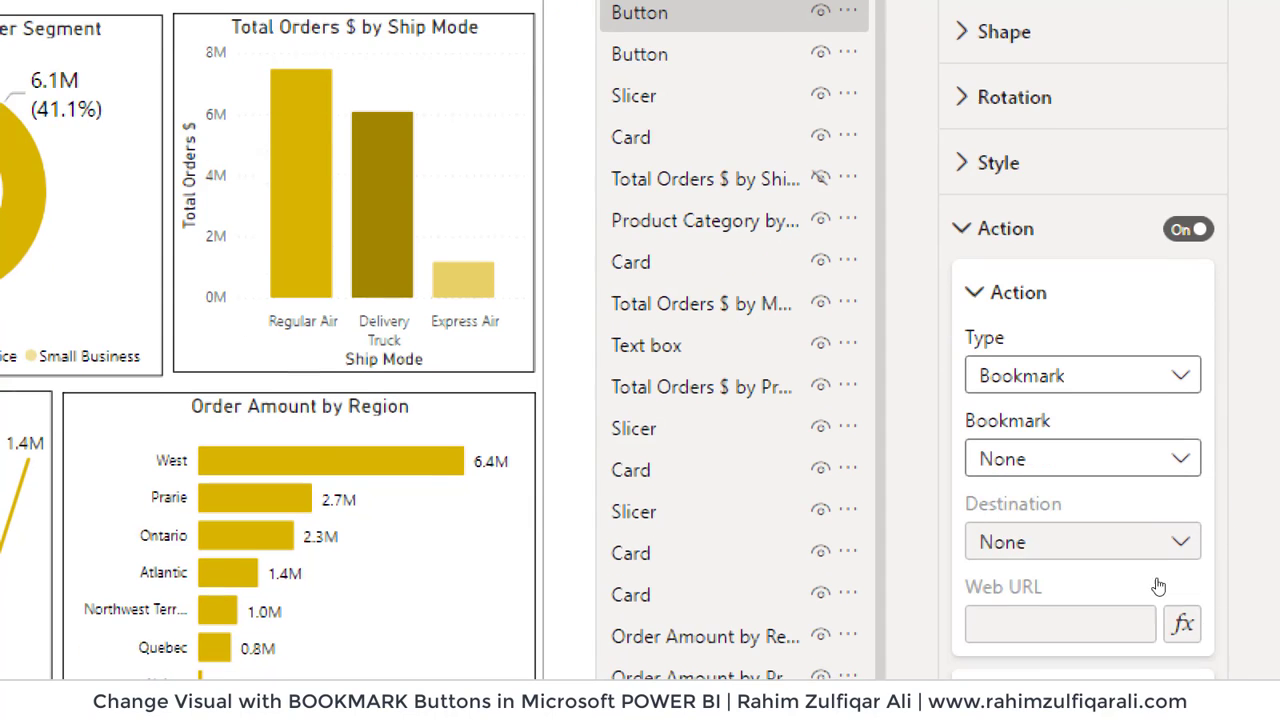
left_click(1030, 452)
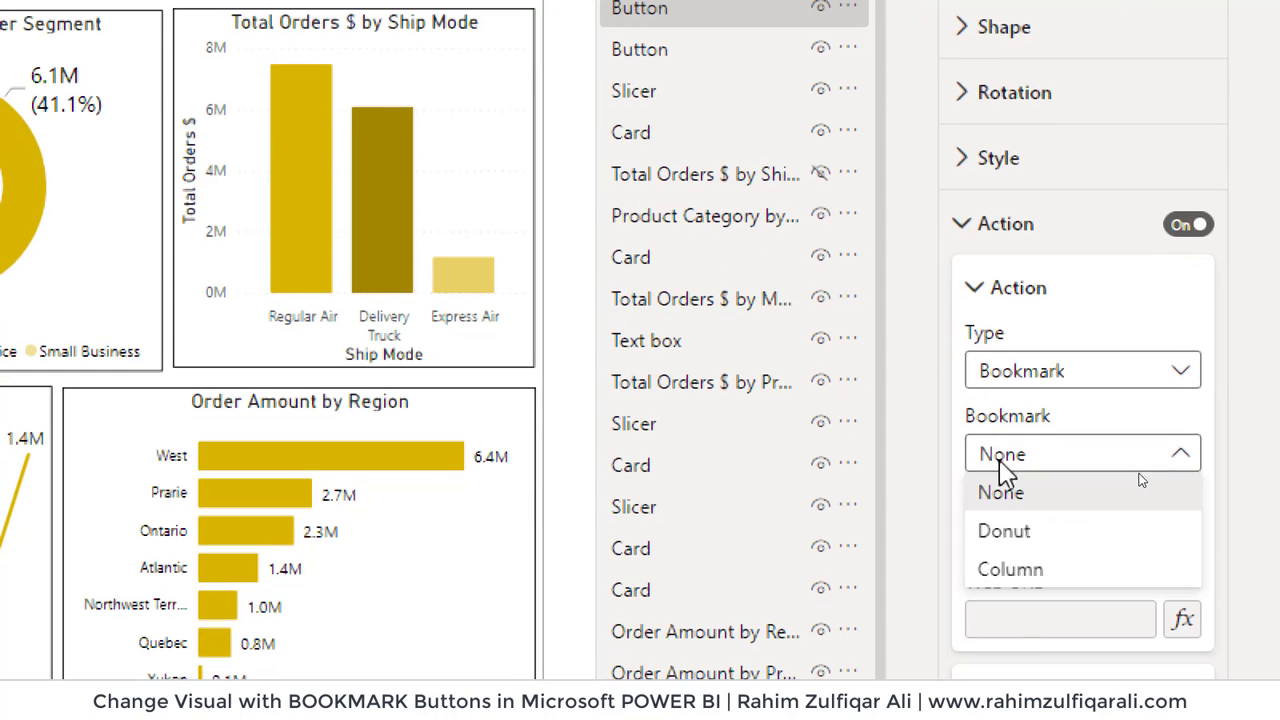
left_click(1028, 570)
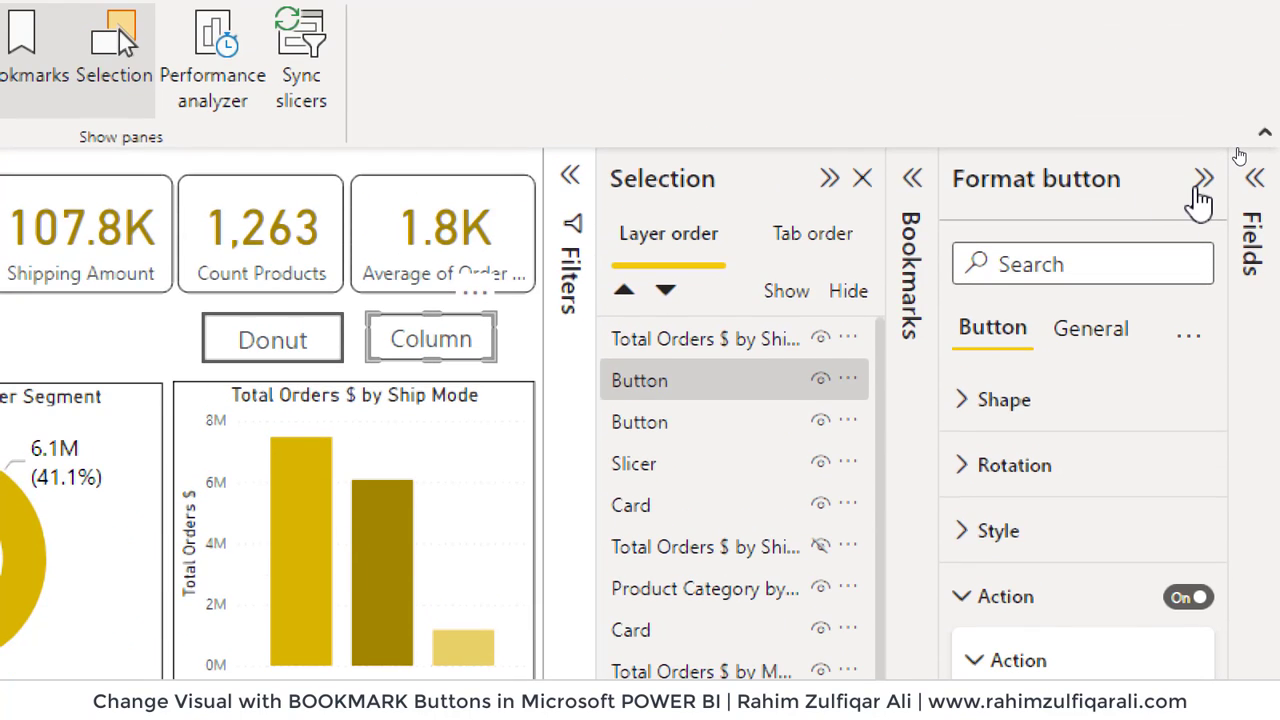
left_click(1198, 180)
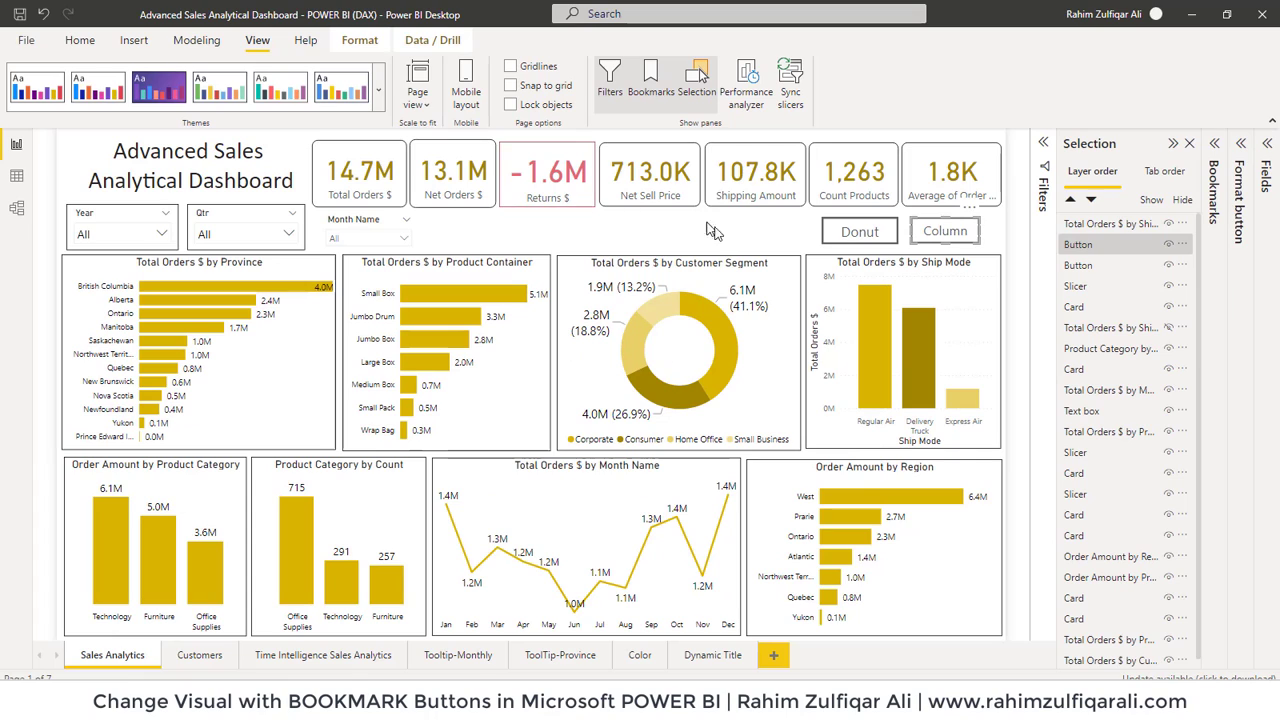
left_click(712, 230)
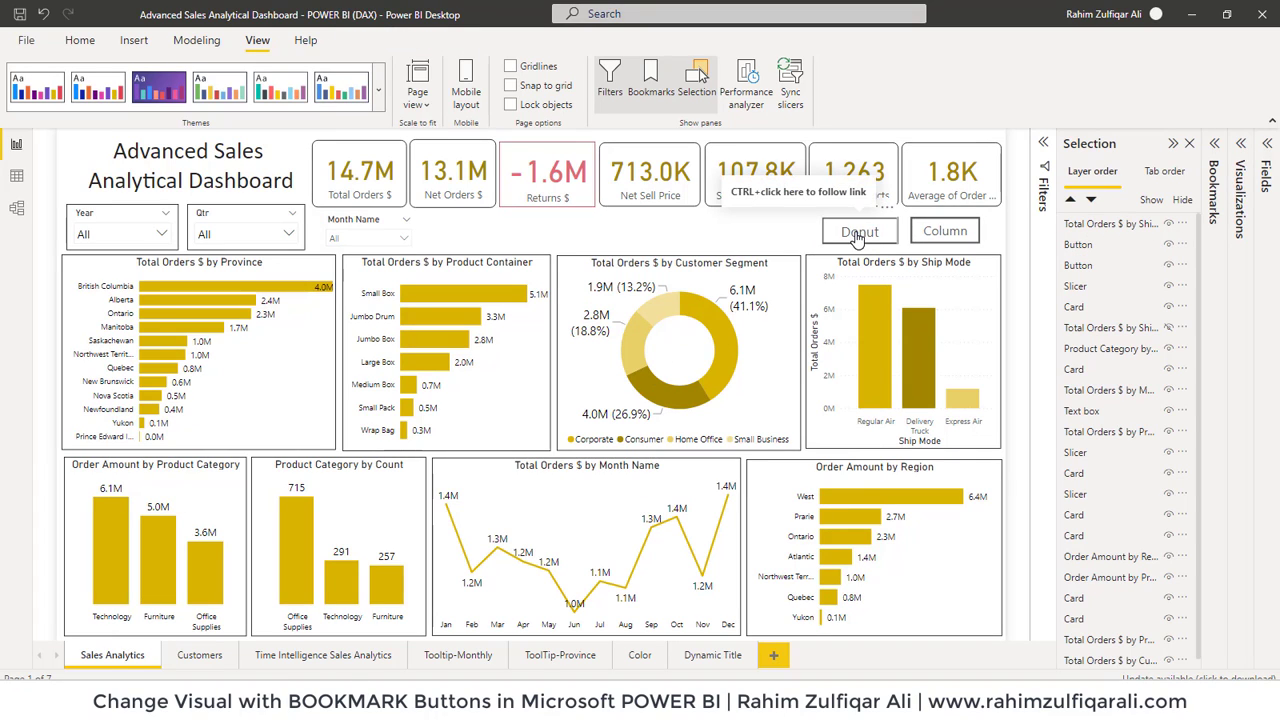
left_click(856, 236, "ctrl")
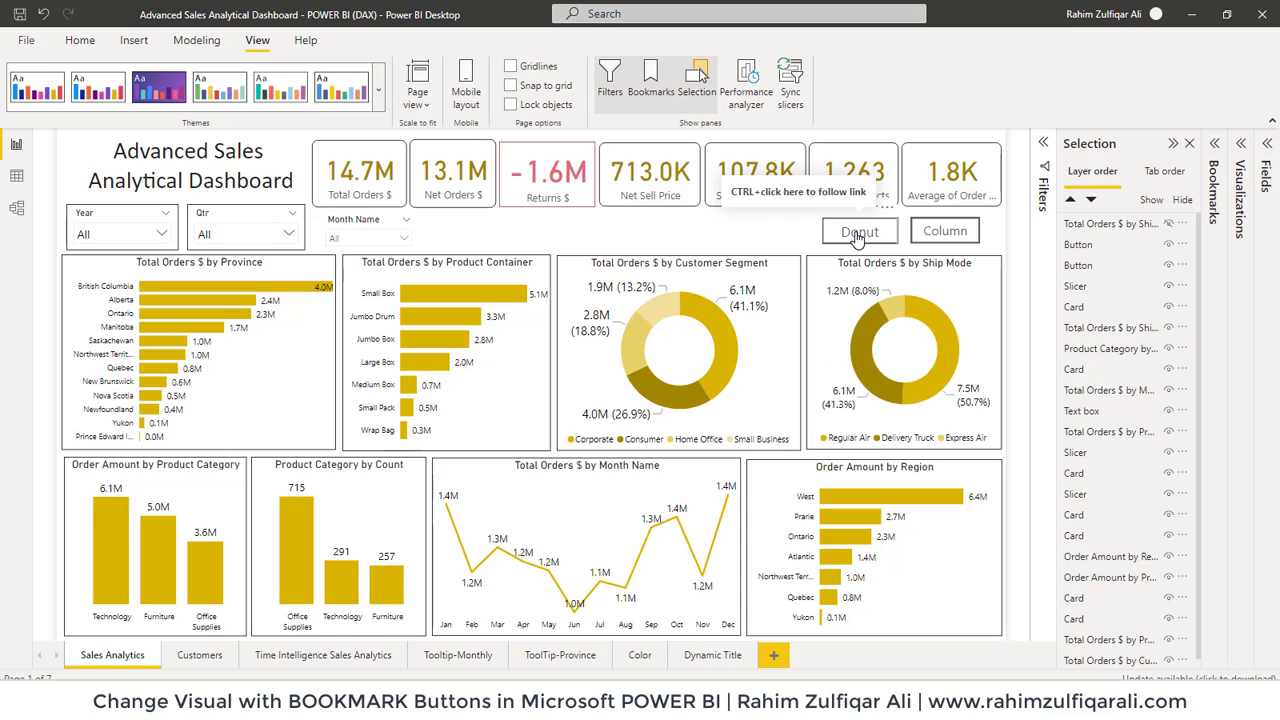
left_click(940, 238, "ctrl")
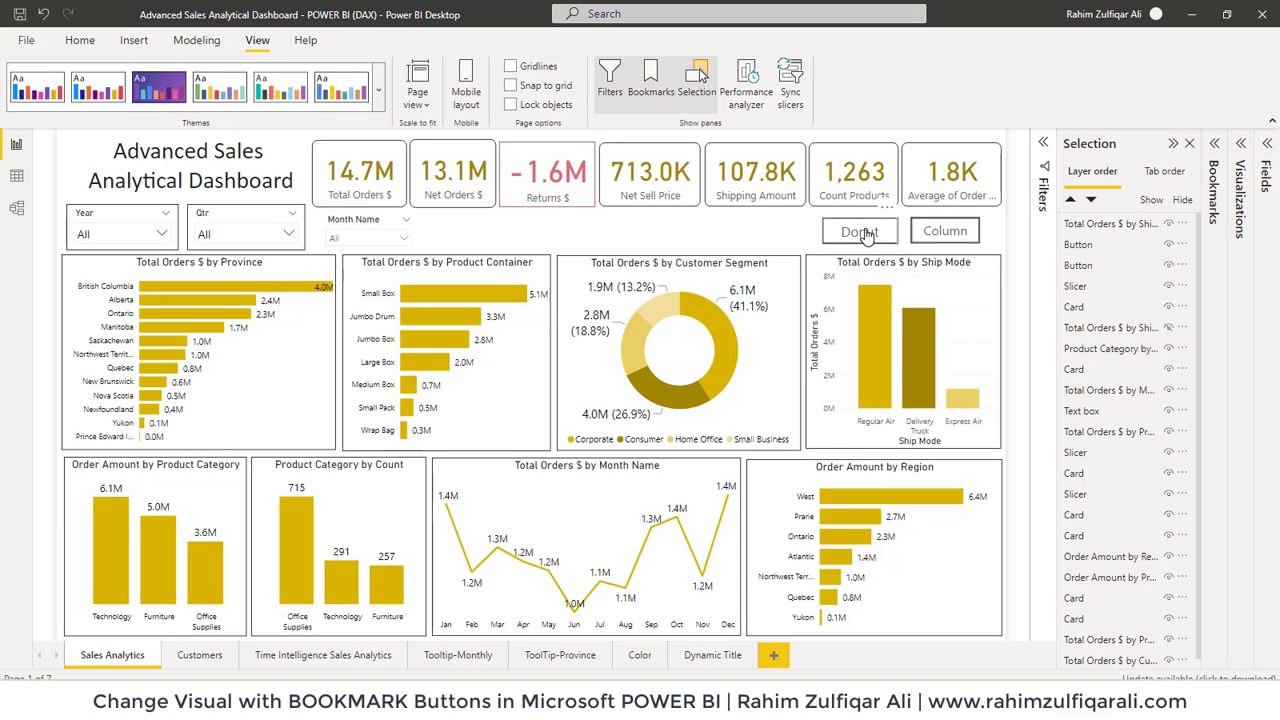
left_click(856, 234, "ctrl")
left_click(941, 236, "ctrl")
left_click(857, 236, "ctrl")
left_click(948, 236, "ctrl")
left_click(860, 234, "ctrl")
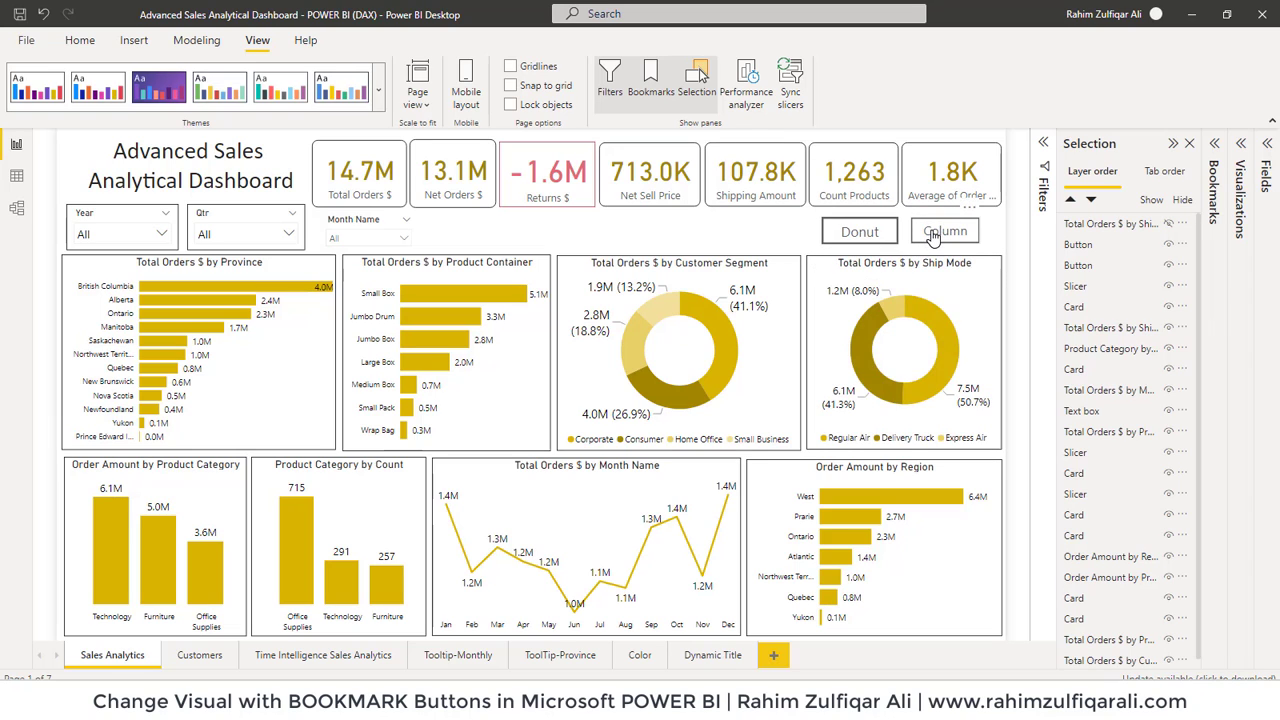
left_click(943, 234, "ctrl")
left_click(857, 234, "ctrl")
left_click(941, 234, "ctrl")
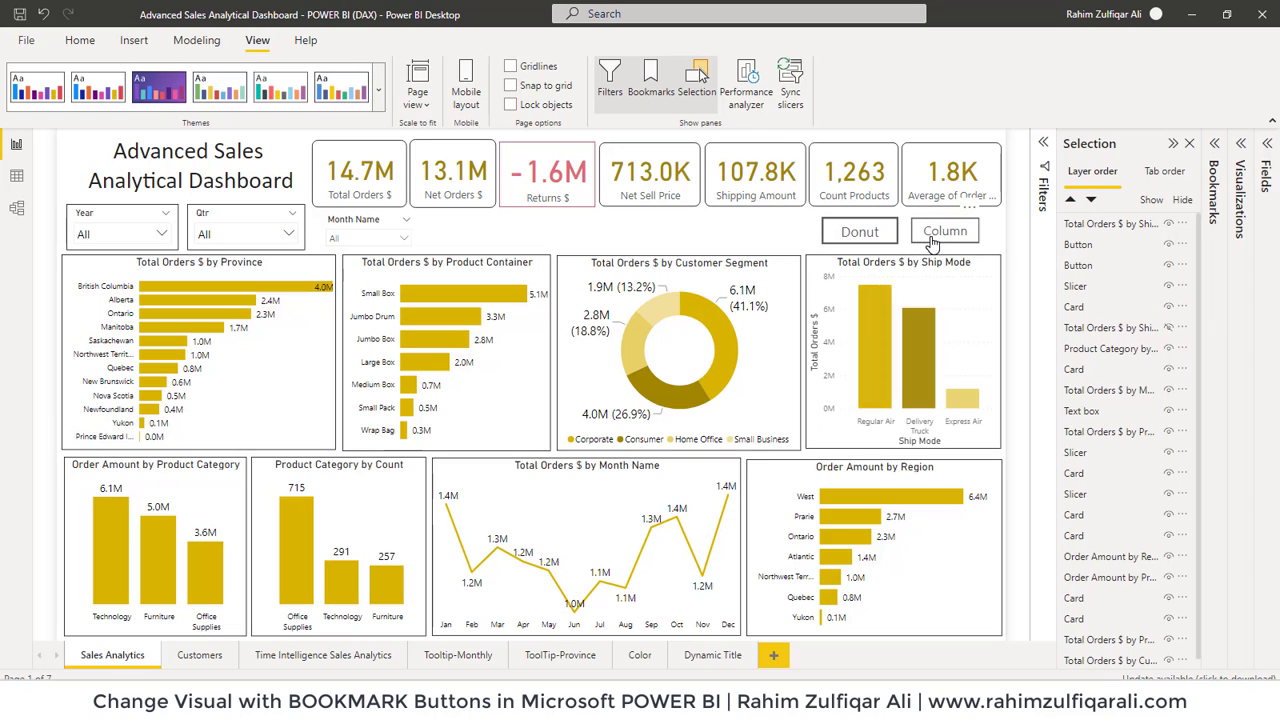